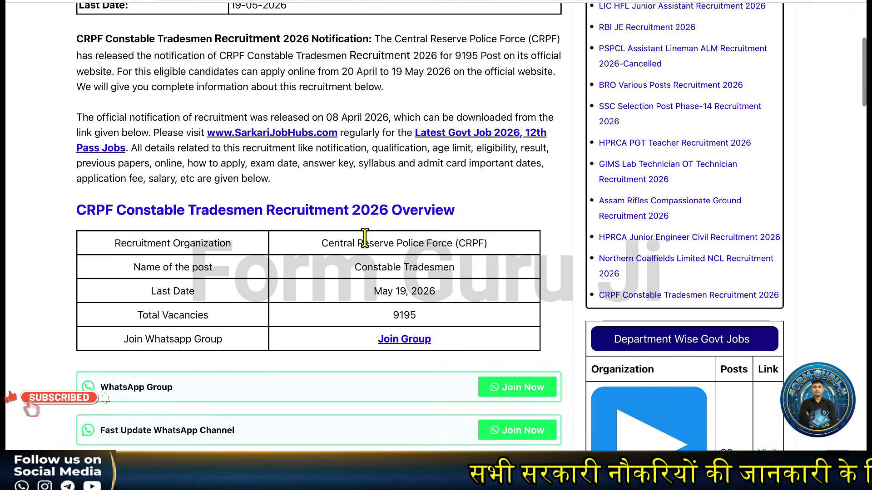
# Step: Scroll to the Important Link table and right-click the Notification Link 'Click Here'
pyautogui.scroll(-1, 366, 239)
pyautogui.scroll(-1, 367, 245)
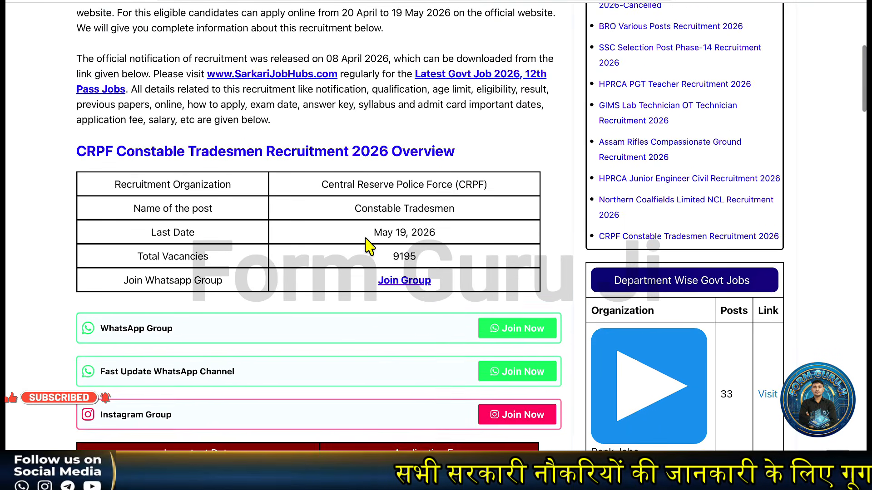
pyautogui.scroll(-1, 367, 245)
pyautogui.scroll(-1, 368, 246)
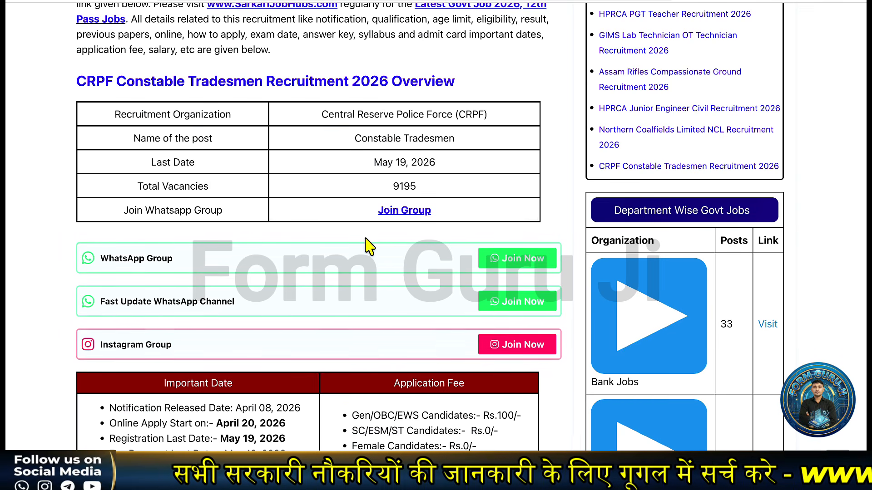
pyautogui.scroll(-2, 369, 247)
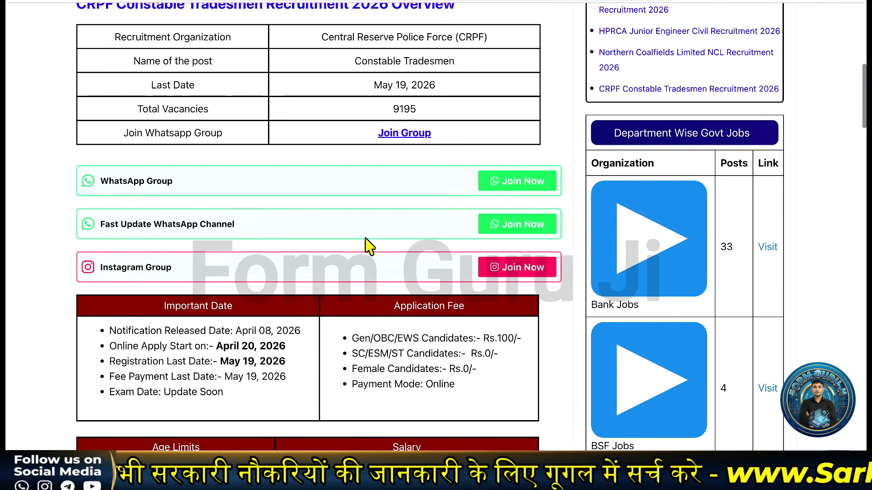
pyautogui.scroll(-2, 343, 234)
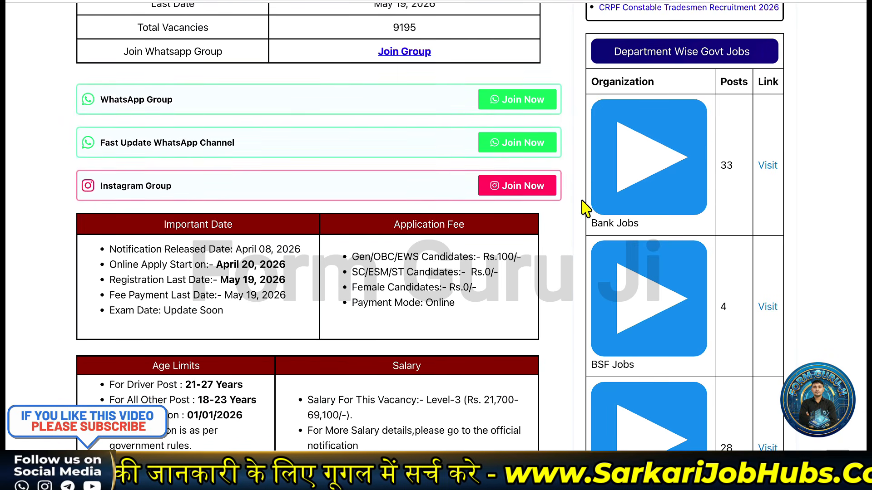
pyautogui.scroll(-1, 462, 208)
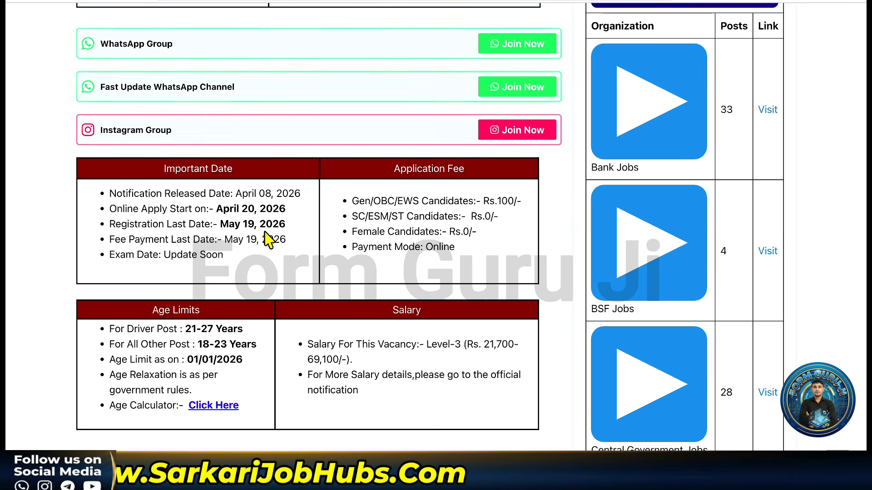
pyautogui.scroll(-1, 293, 276)
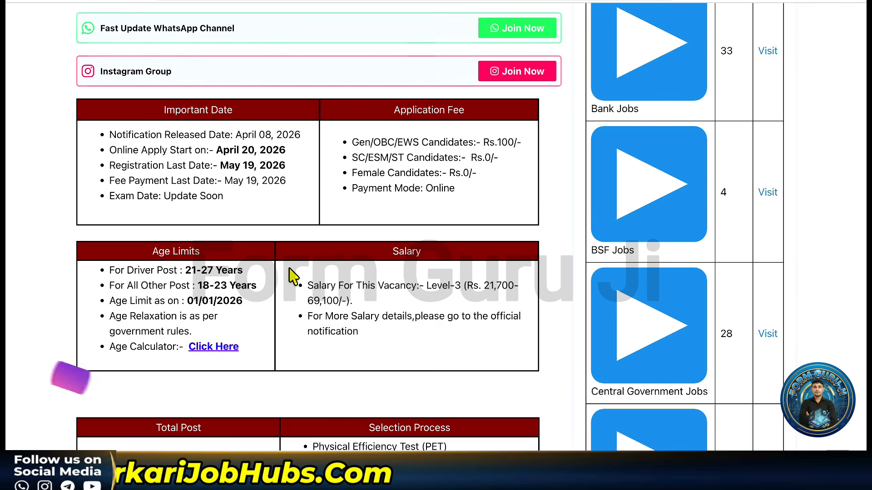
pyautogui.scroll(-2, 293, 276)
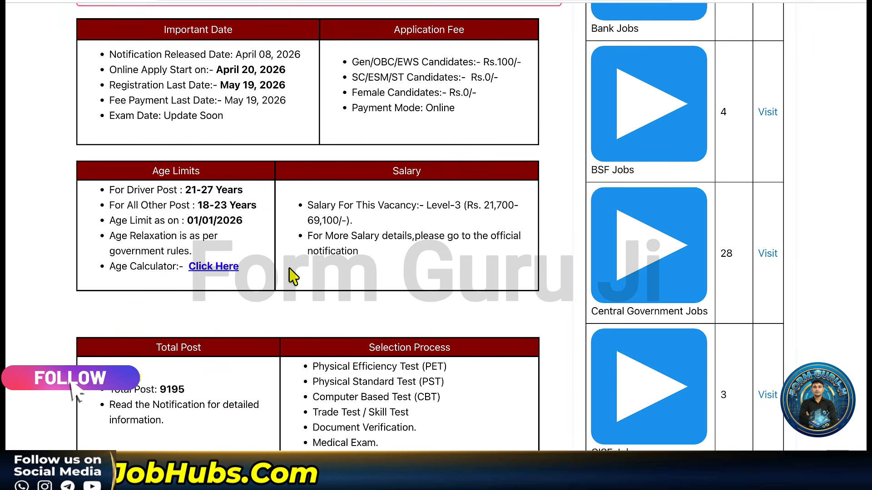
pyautogui.scroll(-2, 293, 276)
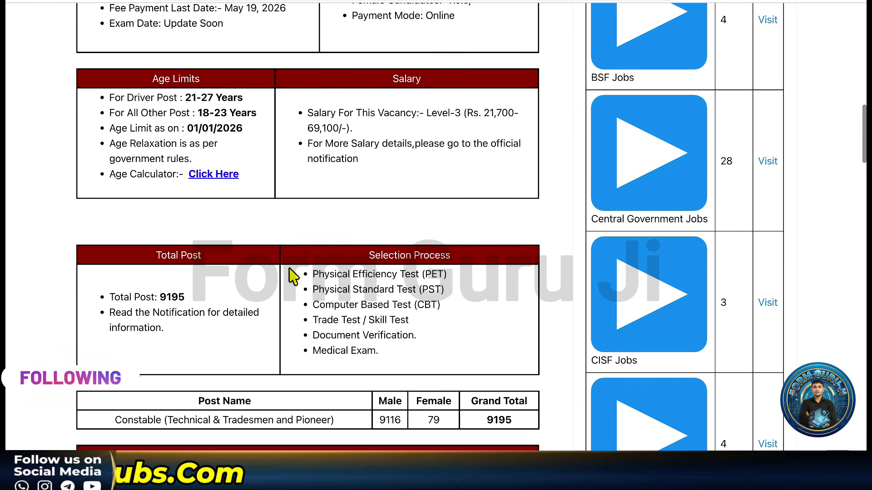
pyautogui.scroll(18, 281, 290)
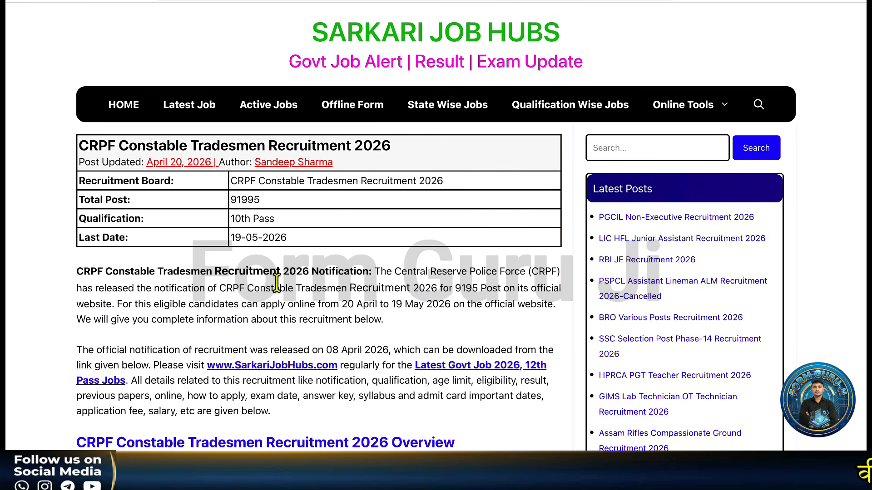
pyautogui.scroll(-8, 276, 284)
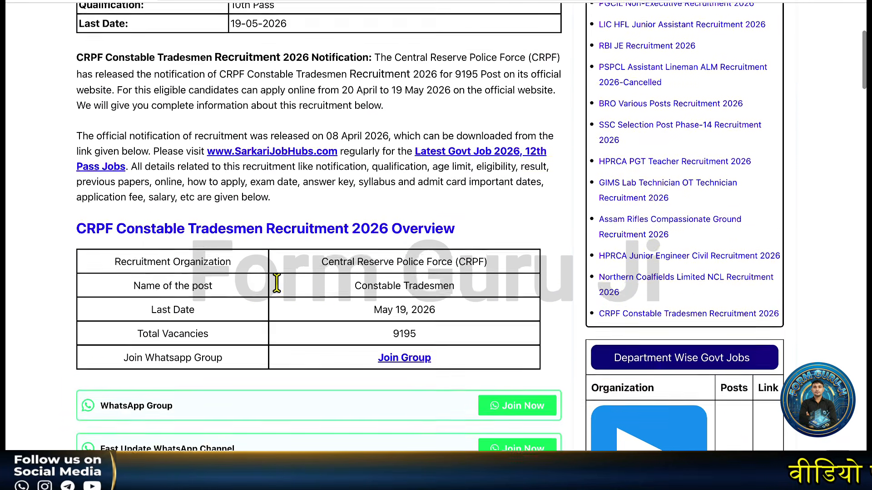
pyautogui.scroll(-17, 278, 286)
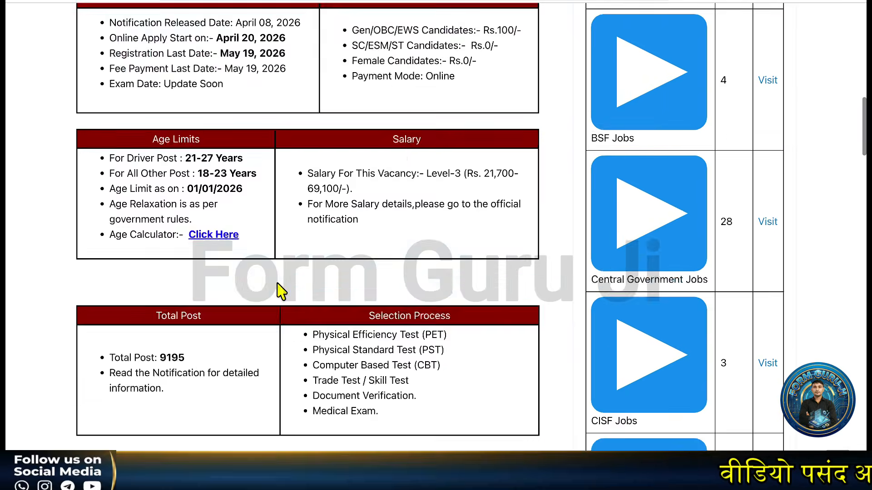
pyautogui.scroll(-1, 277, 286)
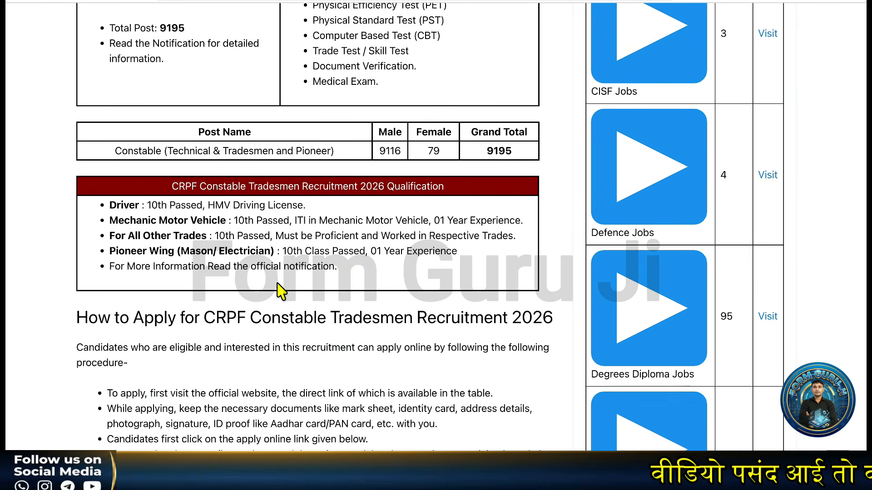
pyautogui.scroll(2, 279, 288)
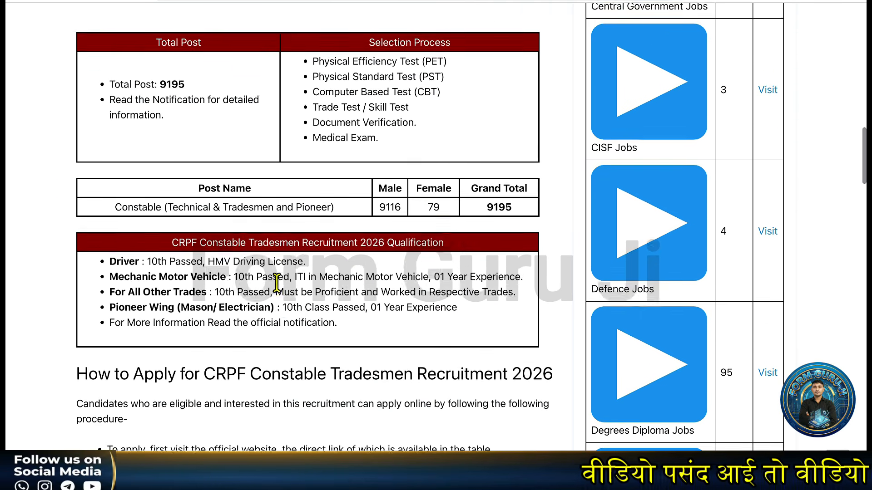
pyautogui.scroll(-2, 276, 284)
pyautogui.scroll(-1, 277, 284)
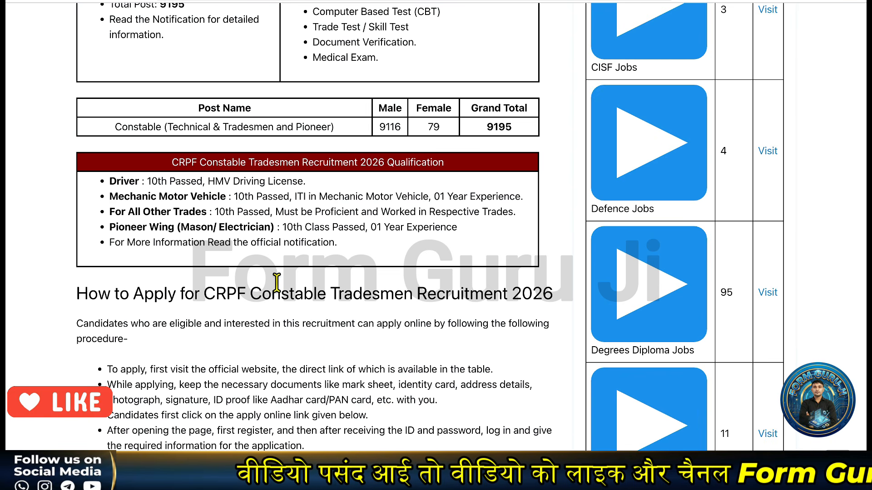
pyautogui.scroll(1, 276, 282)
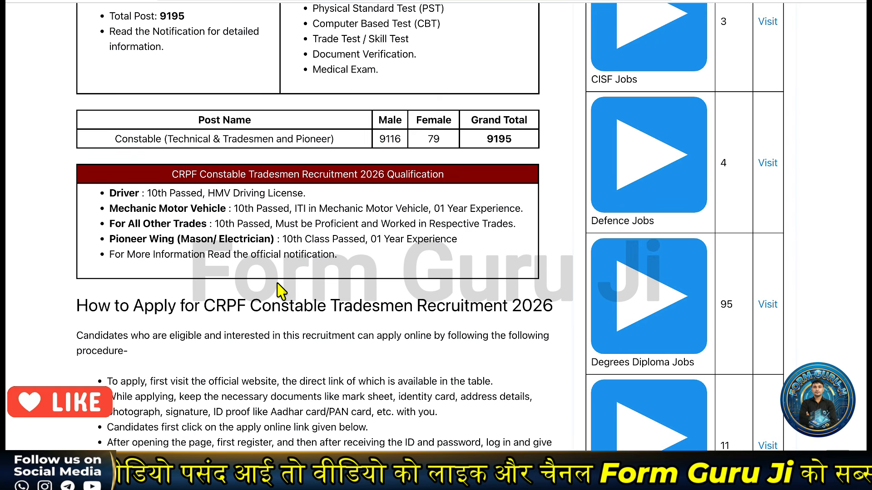
pyautogui.scroll(-1, 276, 291)
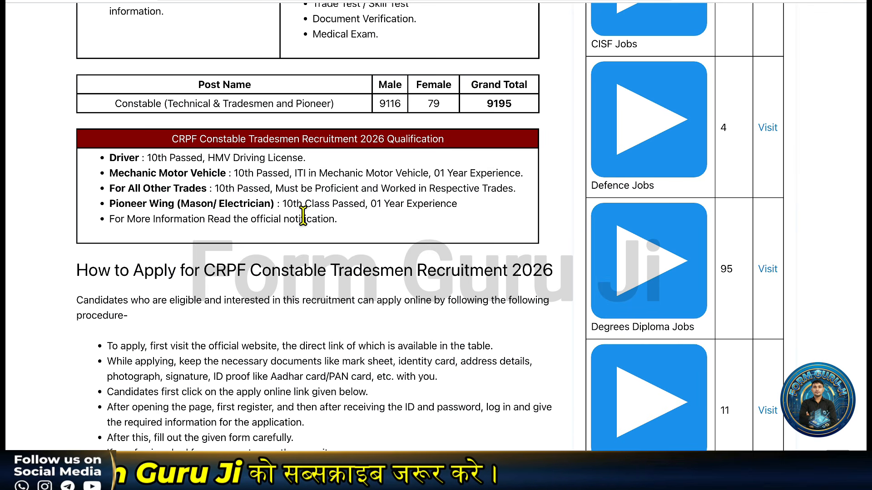
pyautogui.scroll(-4, 360, 234)
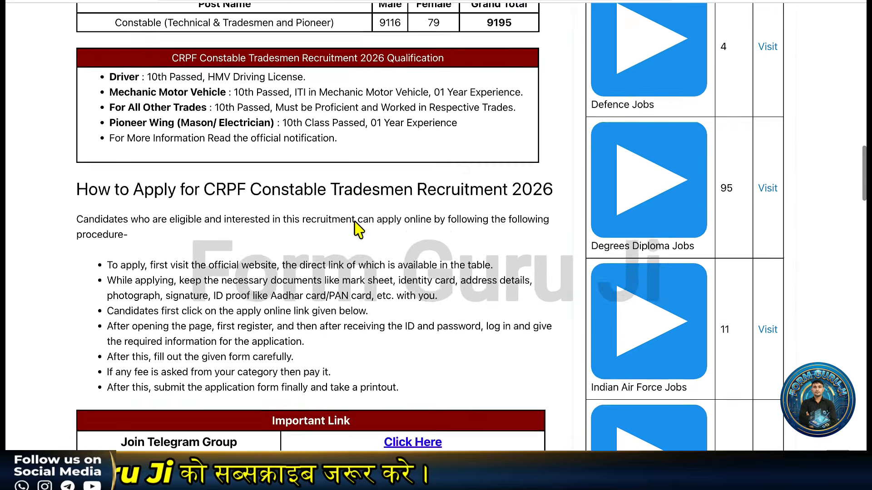
pyautogui.scroll(-5, 355, 225)
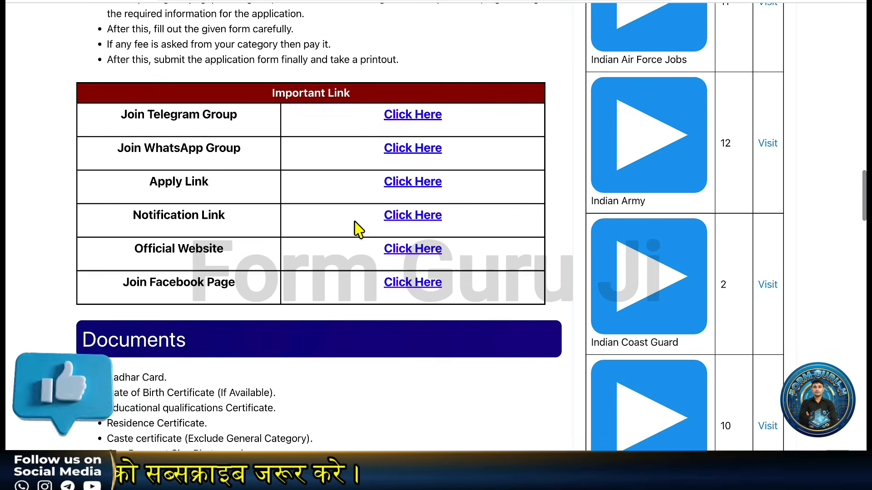
pyautogui.rightClick(408, 220)
# Step: Open the notification PDF in a new tab and check its first page and submission dates
pyautogui.click(216, 209)
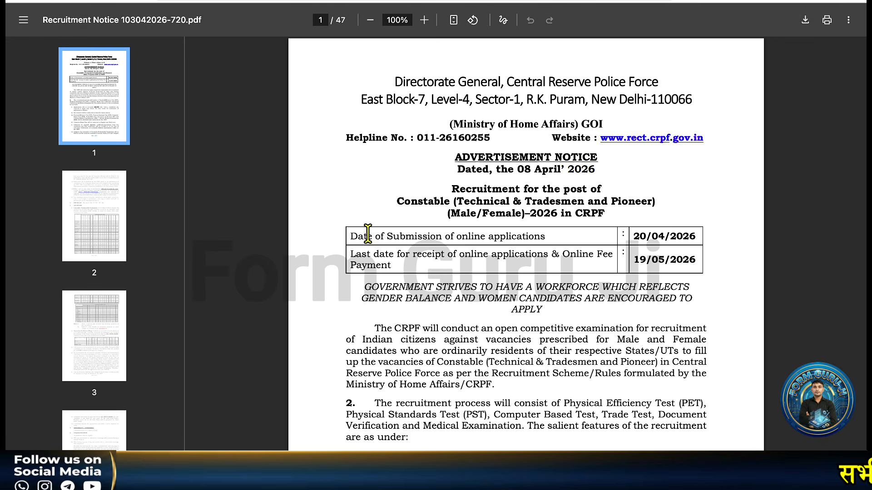
pyautogui.scroll(-20, 443, 261)
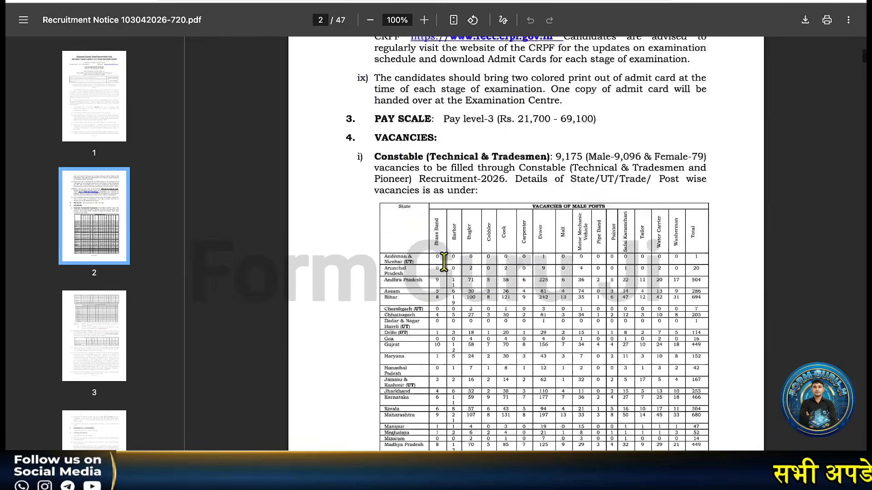
pyautogui.keyDown('ctrl'); pyautogui.scroll(5, 443, 261); pyautogui.keyUp('ctrl')
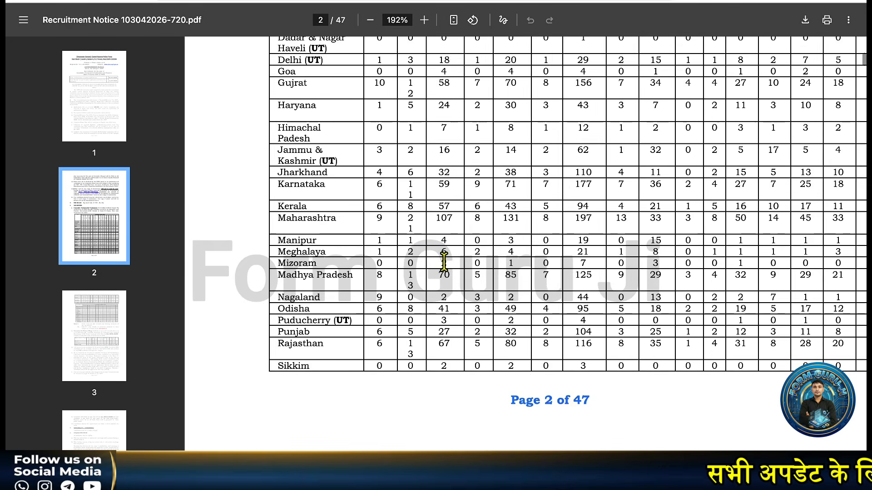
pyautogui.scroll(4, 443, 261)
pyautogui.scroll(4, 444, 261)
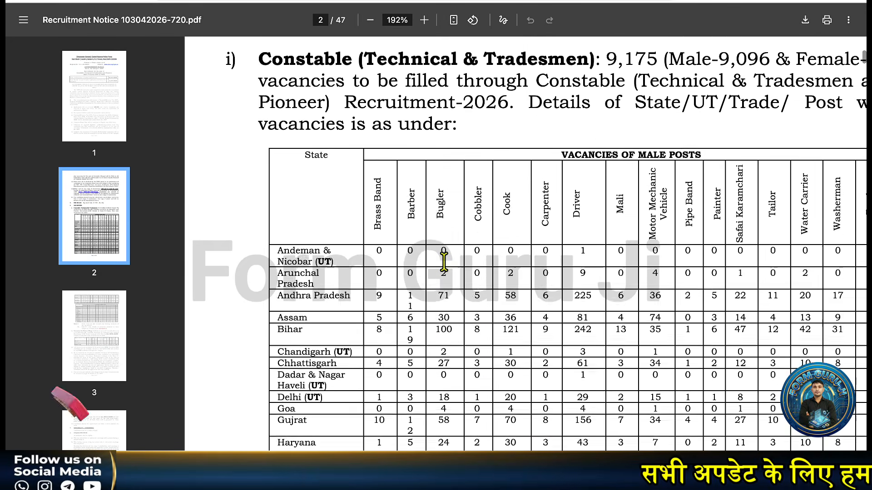
# Step: Read the state-wise and Pioneer Wing vacancy tables, then return to the SarkariJobHubs post
pyautogui.scroll(-1, 444, 261)
pyautogui.scroll(-1, 444, 261)
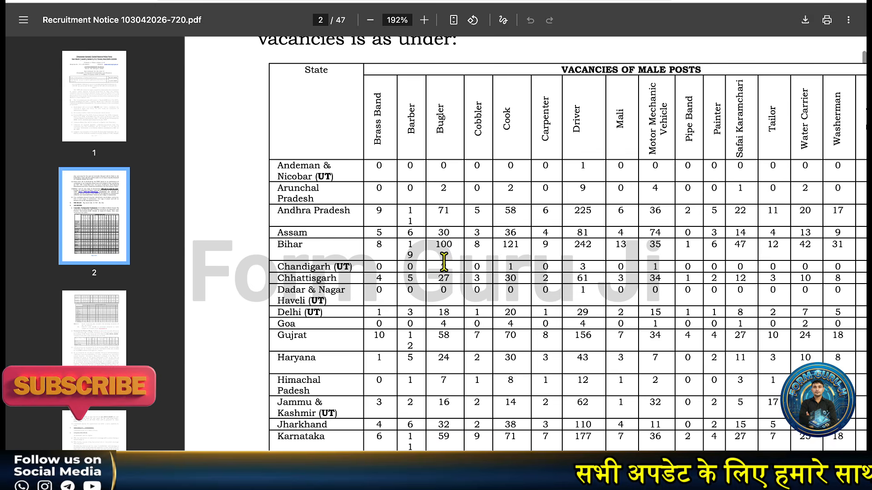
pyautogui.scroll(-5, 444, 261)
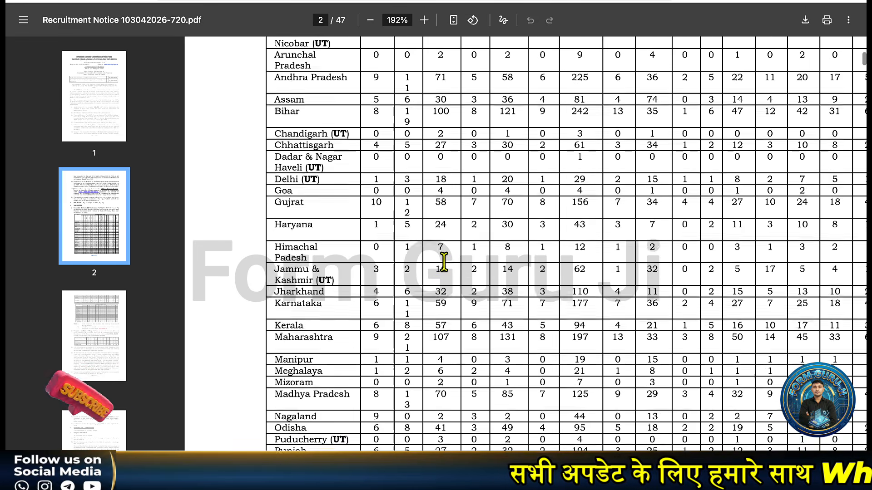
pyautogui.scroll(-14, 444, 261)
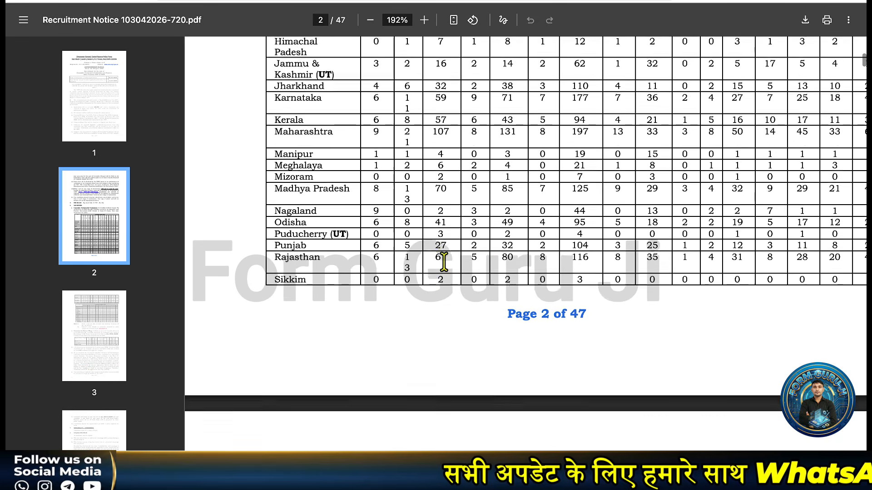
pyautogui.scroll(-5, 443, 262)
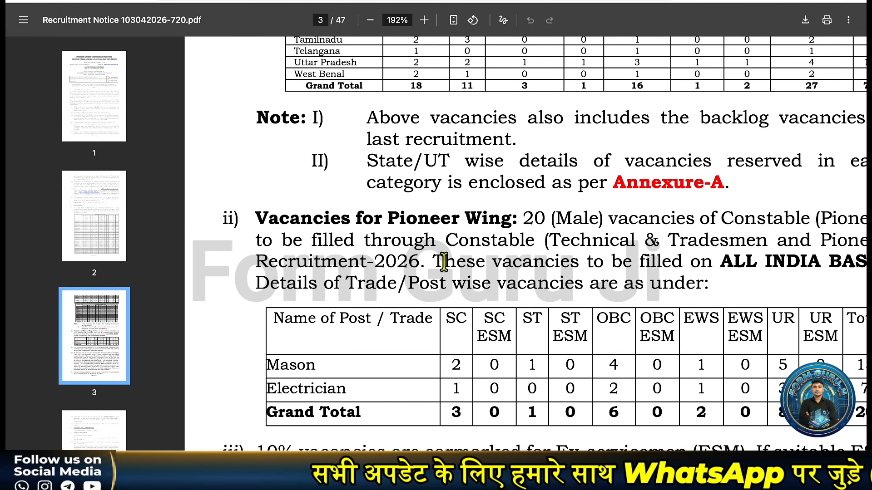
pyautogui.scroll(-5, 444, 261)
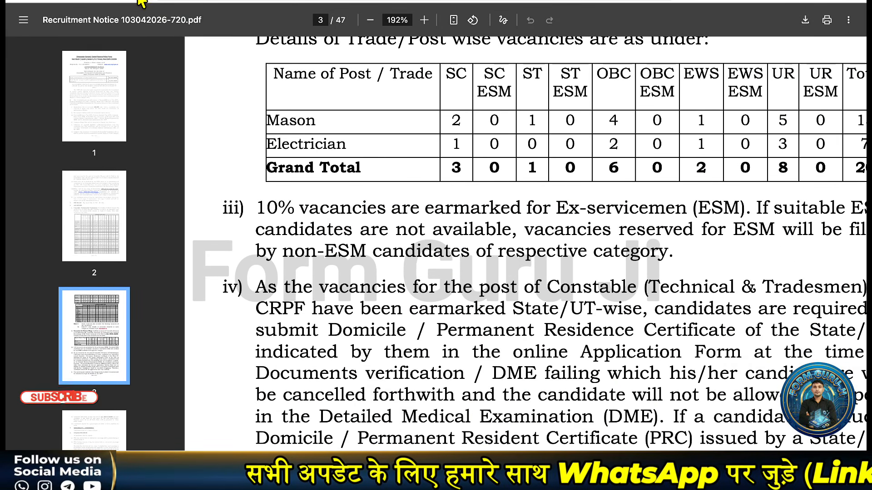
pyautogui.click(140, 0)
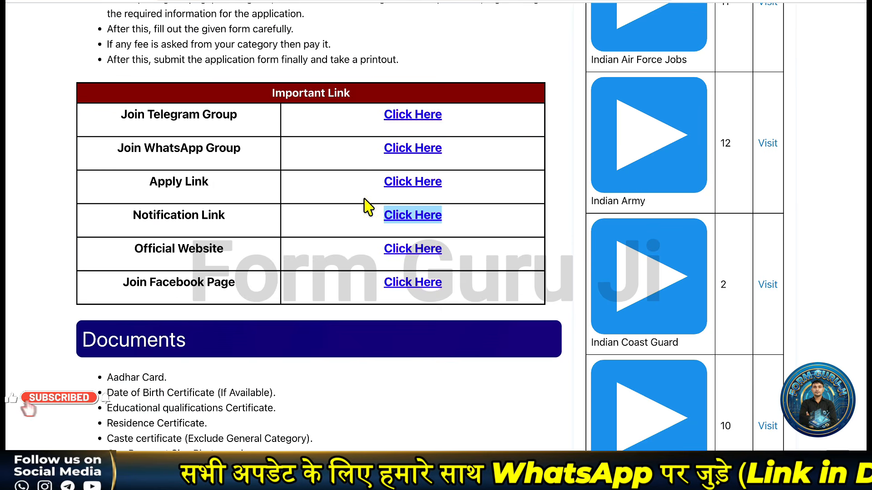
# Step: Open the CRPF portal and Apply Here on the Constable (Technical & Tradesmen and Pioneer) Recruitment 2026 card
pyautogui.click(404, 183)
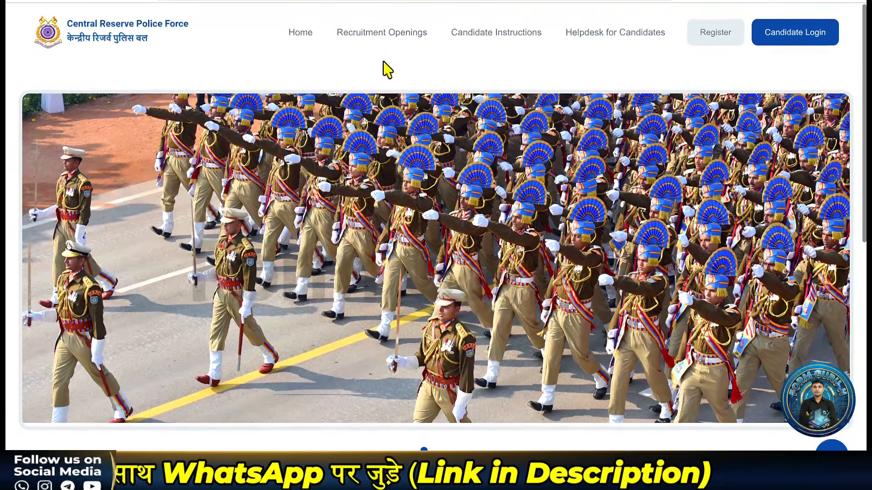
pyautogui.click(388, 38)
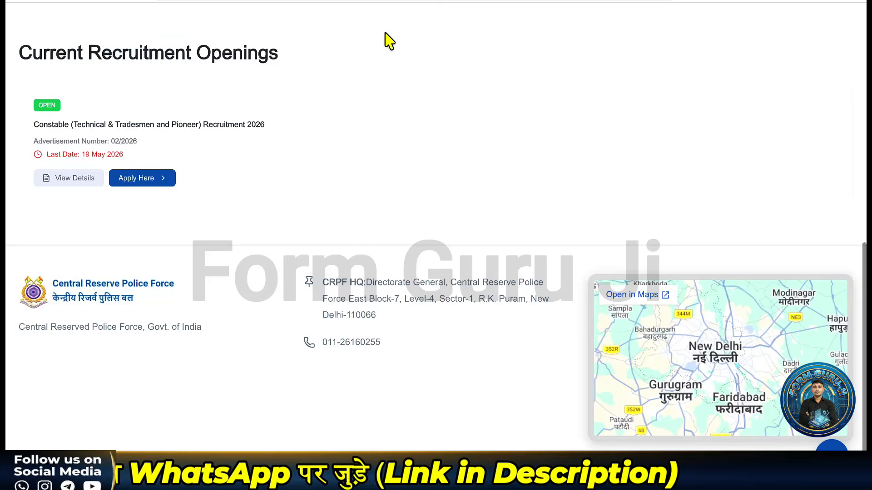
pyautogui.click(124, 177)
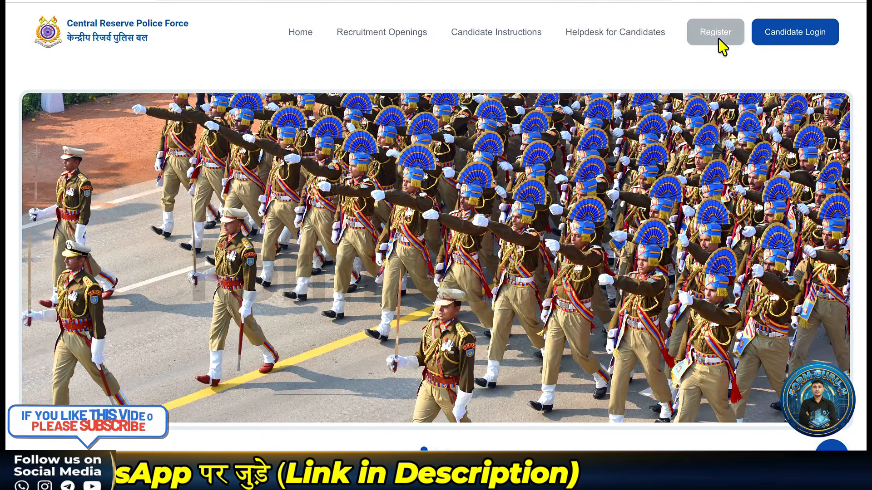
pyautogui.scroll(-2, 395, 363)
pyautogui.scroll(-3, 395, 363)
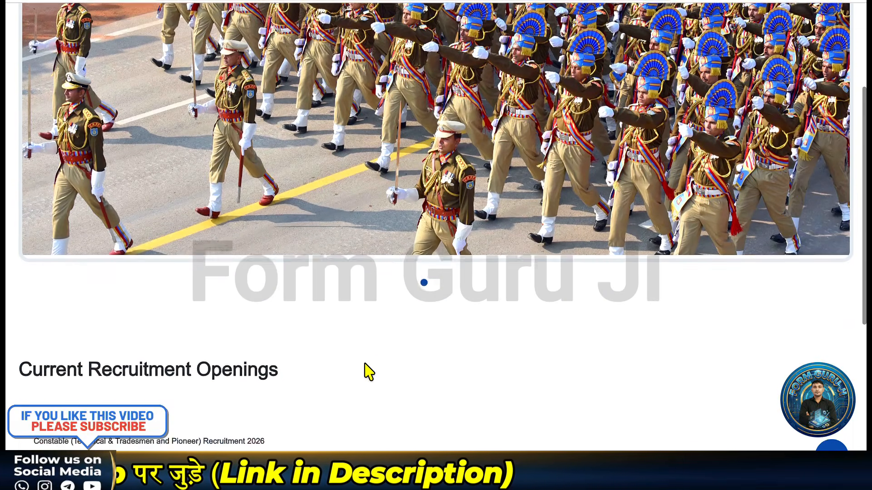
pyautogui.scroll(-1, 183, 338)
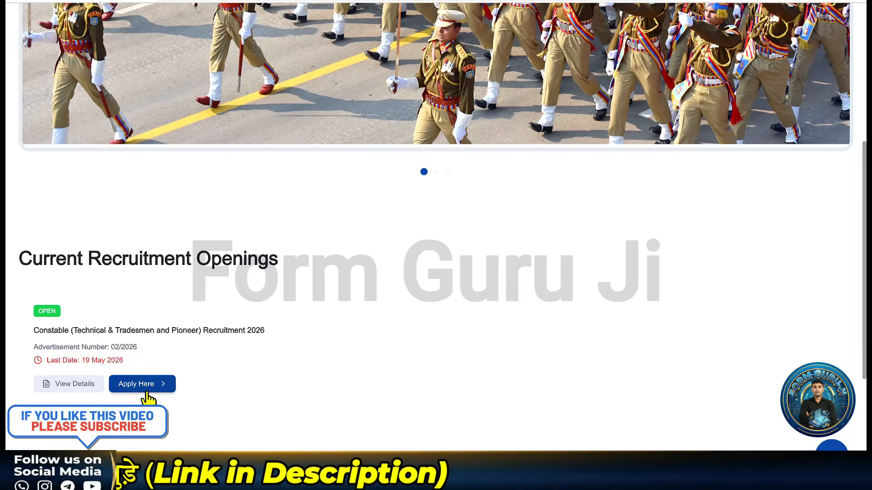
pyautogui.scroll(-1, 148, 397)
pyautogui.click(149, 350)
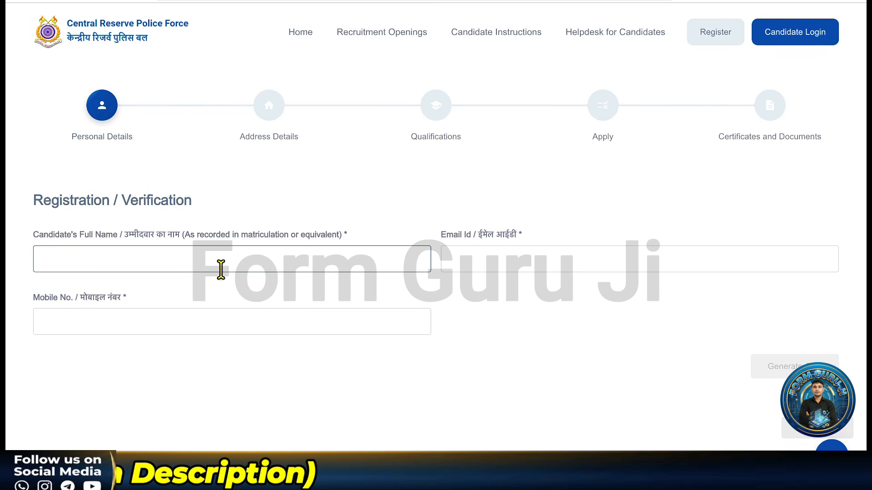
# Step: Enter the candidate's full name, e-mail and mobile number, then verify the mobile and e-mail OTPs
pyautogui.click(201, 263)
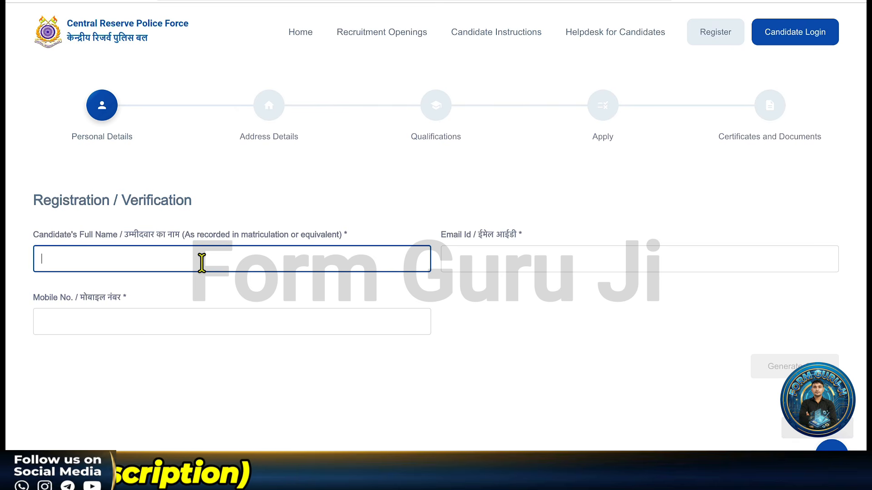
pyautogui.write('AMIT')
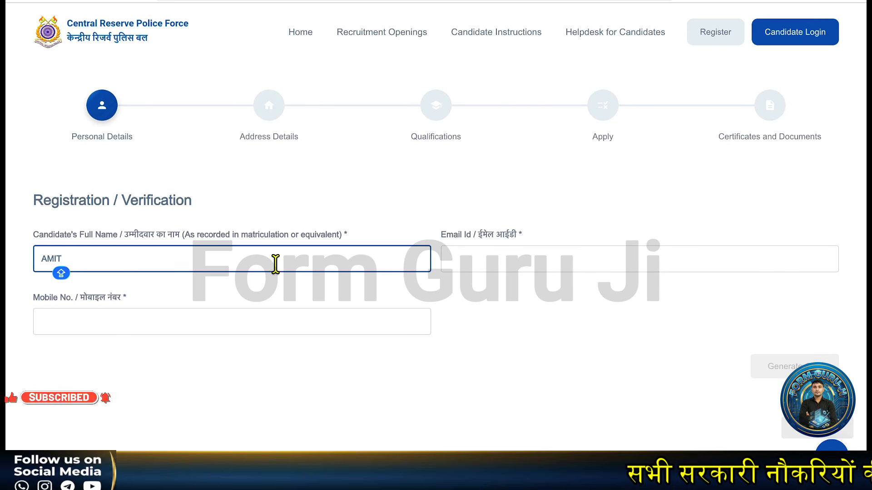
pyautogui.click(457, 265)
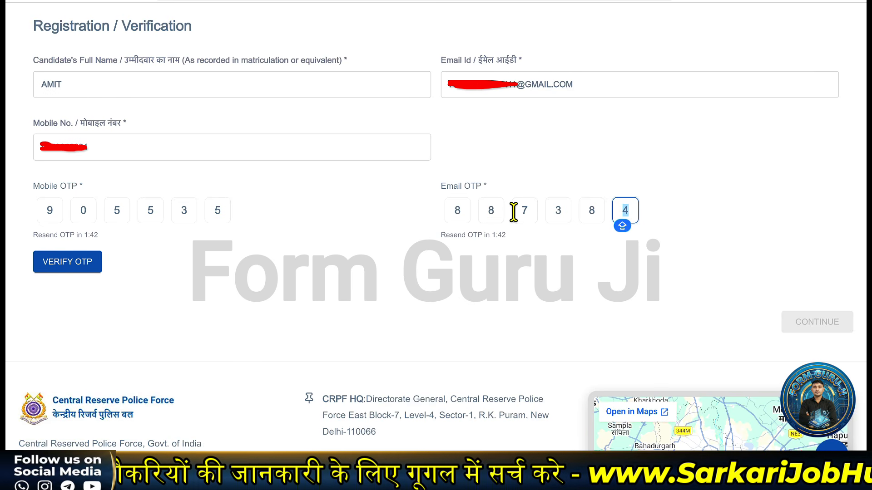
pyautogui.click(514, 256)
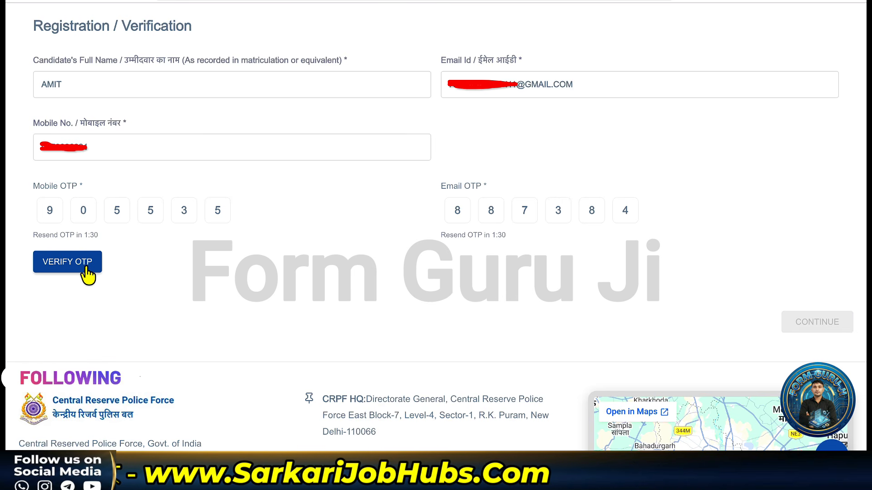
pyautogui.click(85, 268)
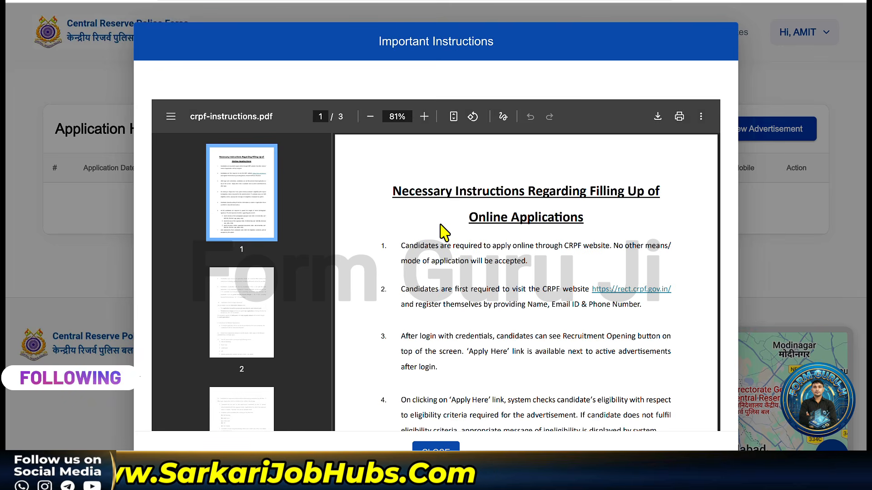
# Step: Scroll through crpf-instructions.pdf and close the Important Instructions dialog
pyautogui.scroll(-3, 436, 214)
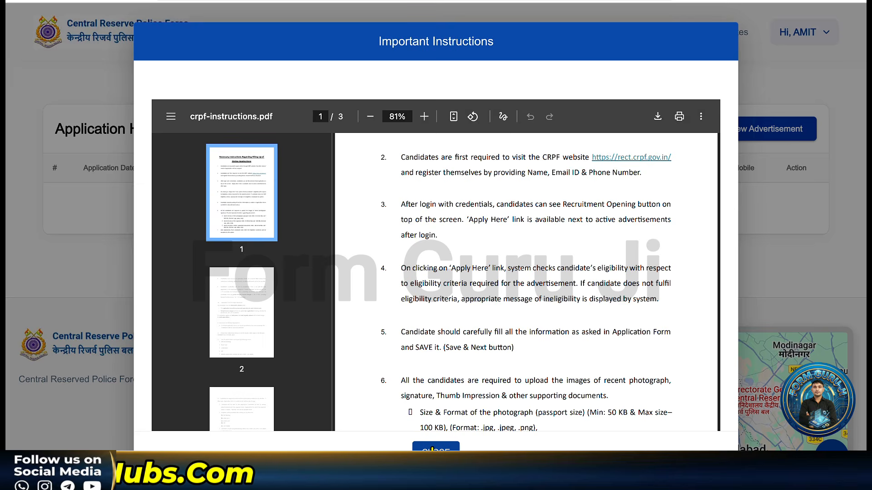
pyautogui.click(434, 448)
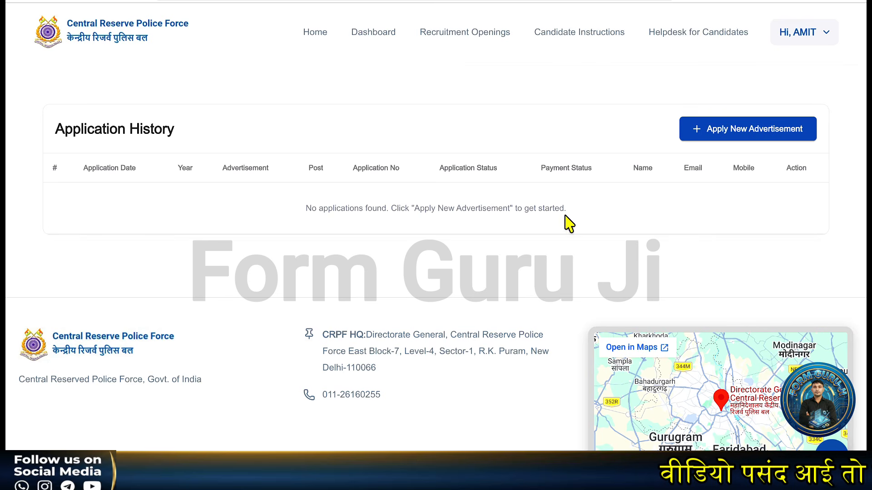
# Step: Start a new Constable 2026 application and choose Aadhar as the Identity Type
pyautogui.click(725, 133)
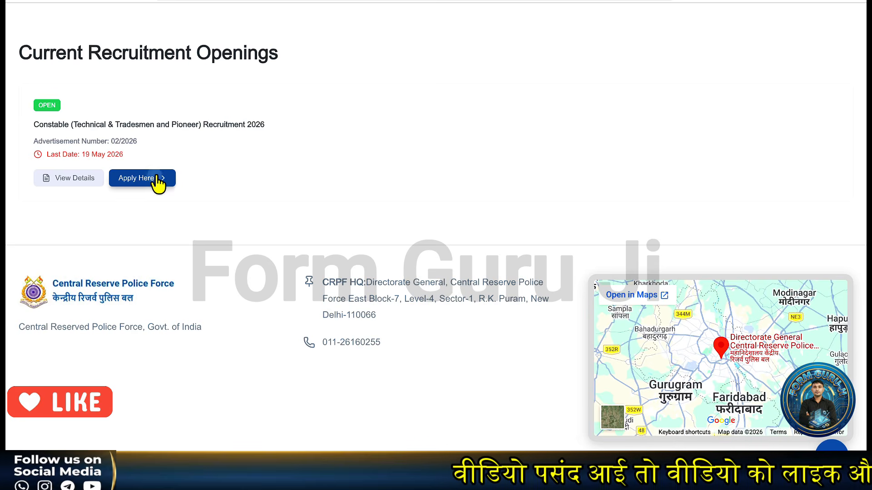
pyautogui.click(158, 181)
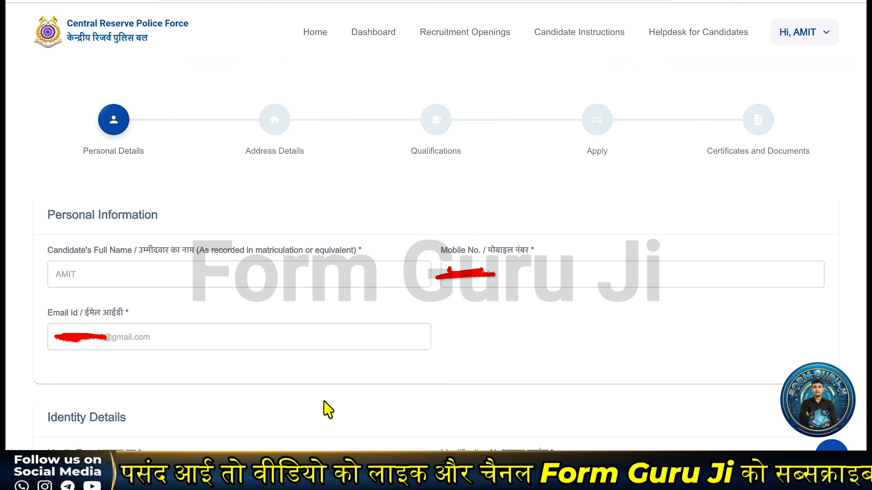
pyautogui.scroll(-8, 328, 410)
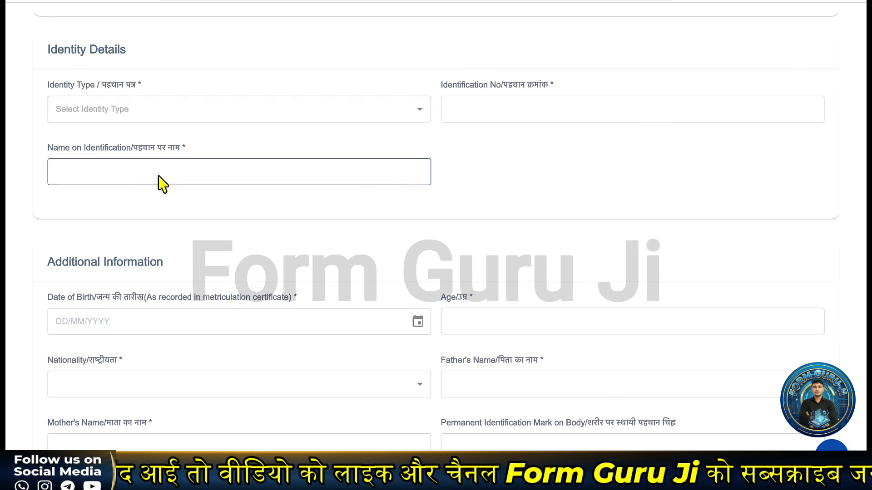
pyautogui.click(186, 114)
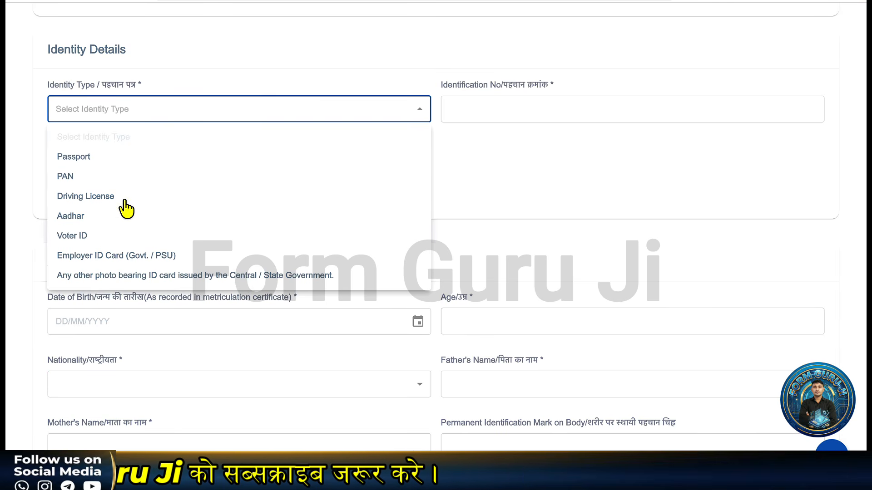
pyautogui.click(92, 217)
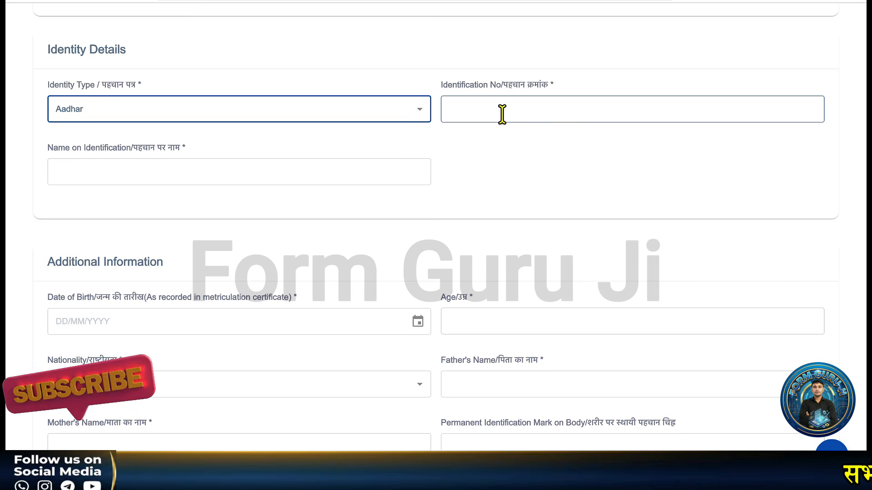
# Step: Leave the identification number blank and move down to the Additional Information section
pyautogui.click(502, 113)
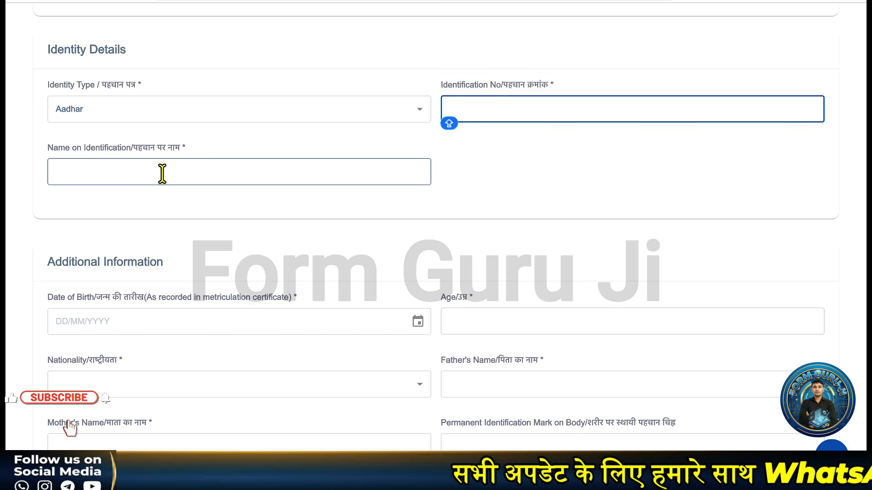
pyautogui.hotkey('shift', 'Tab')
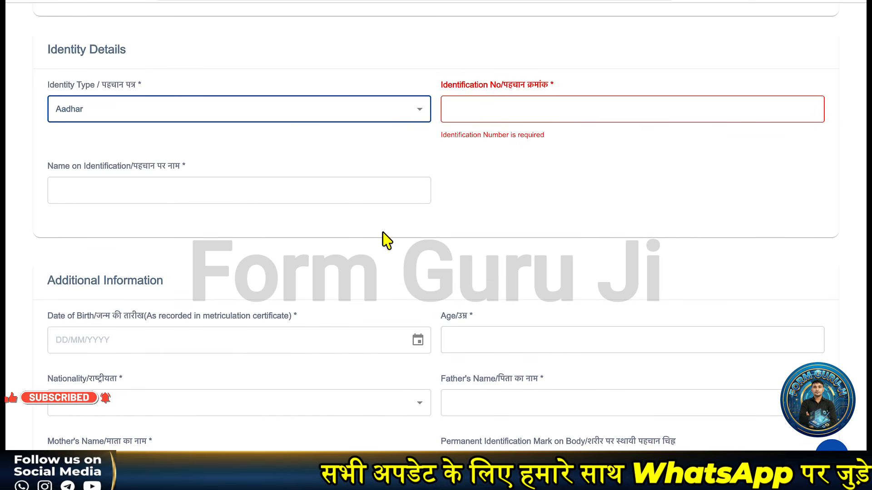
pyautogui.scroll(-2, 254, 189)
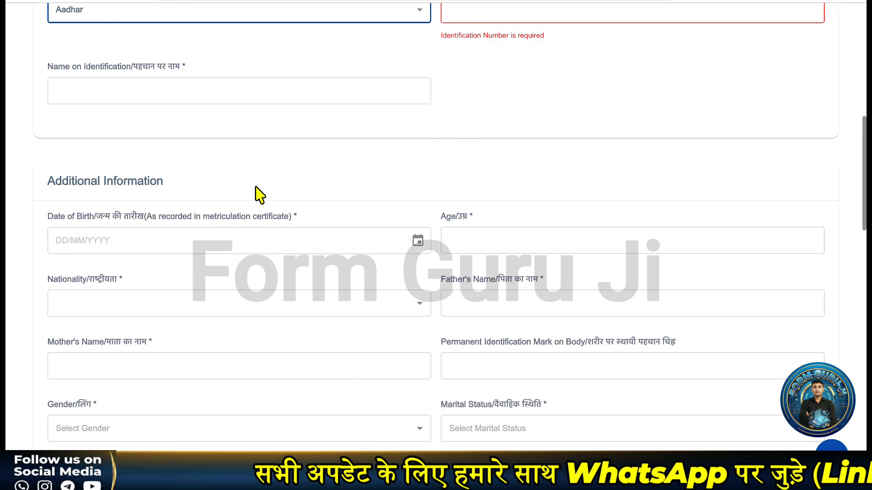
pyautogui.scroll(-2, 255, 195)
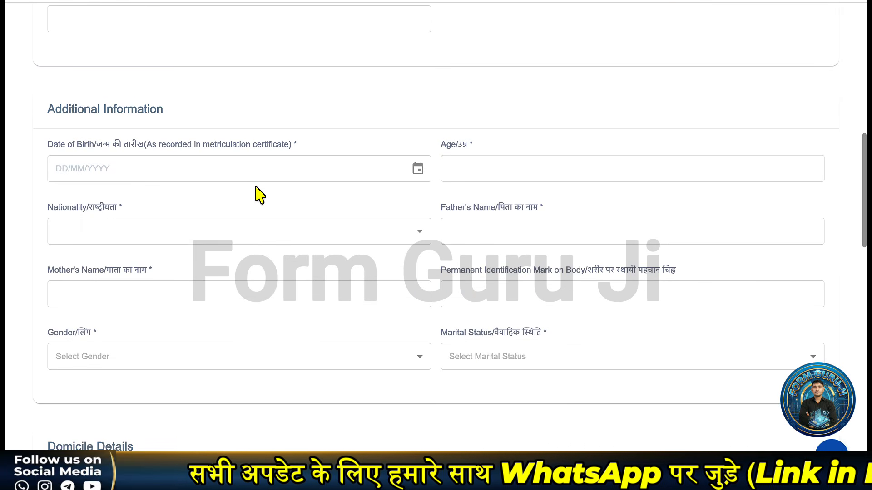
pyautogui.scroll(-1, 254, 194)
pyautogui.scroll(-1, 218, 164)
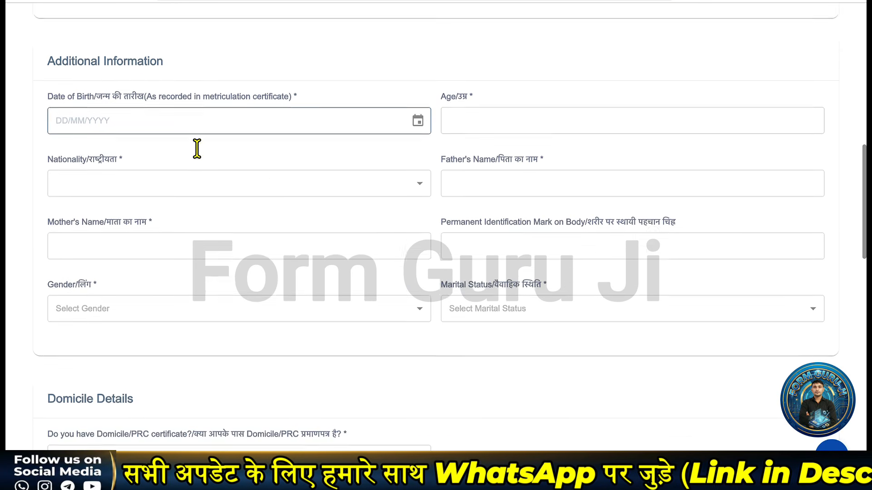
pyautogui.scroll(-1, 182, 155)
# Step: Pick 01/01/2002 as Date of Birth, giving age 24 years, 7 Months, 0 Days
pyautogui.scroll(-1, 150, 162)
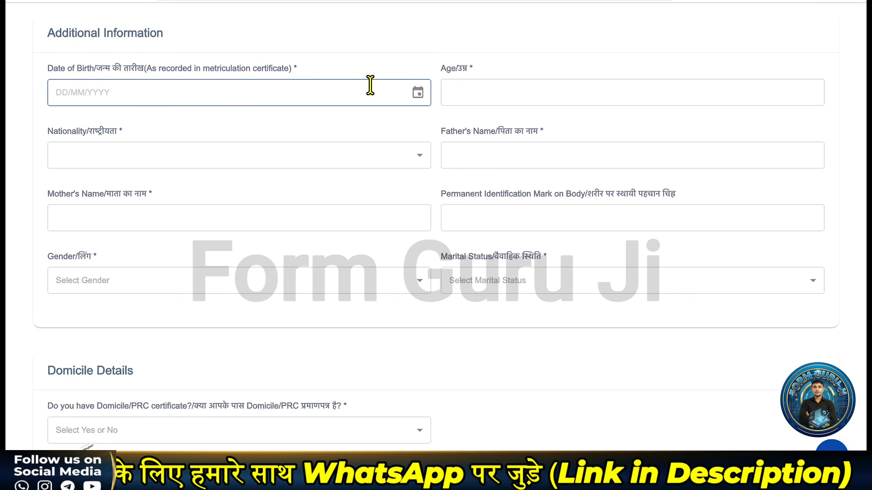
pyautogui.click(417, 93)
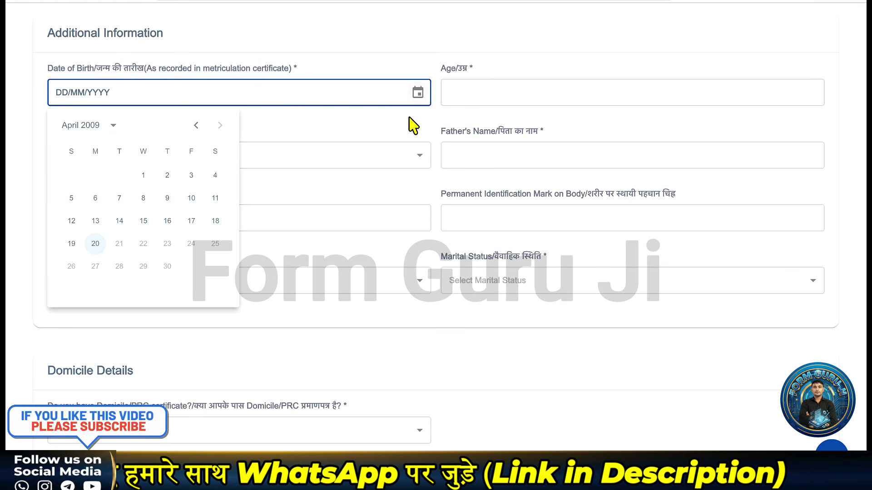
pyautogui.click(109, 126)
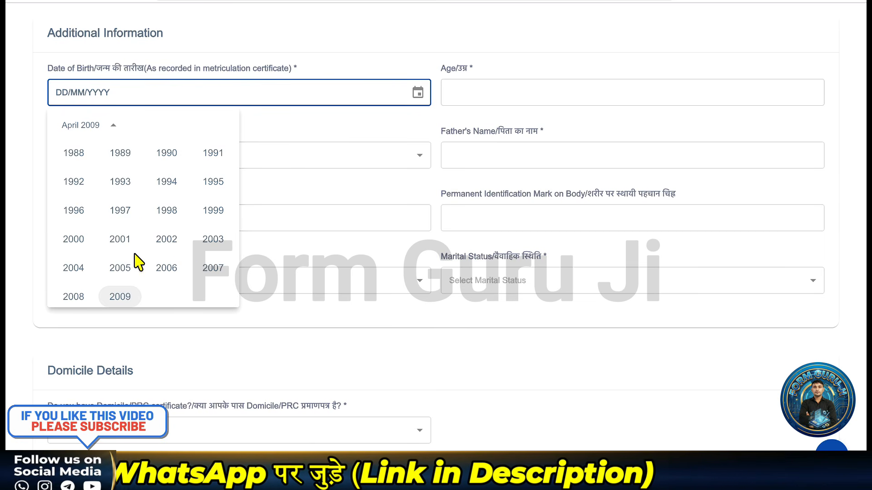
pyautogui.click(167, 239)
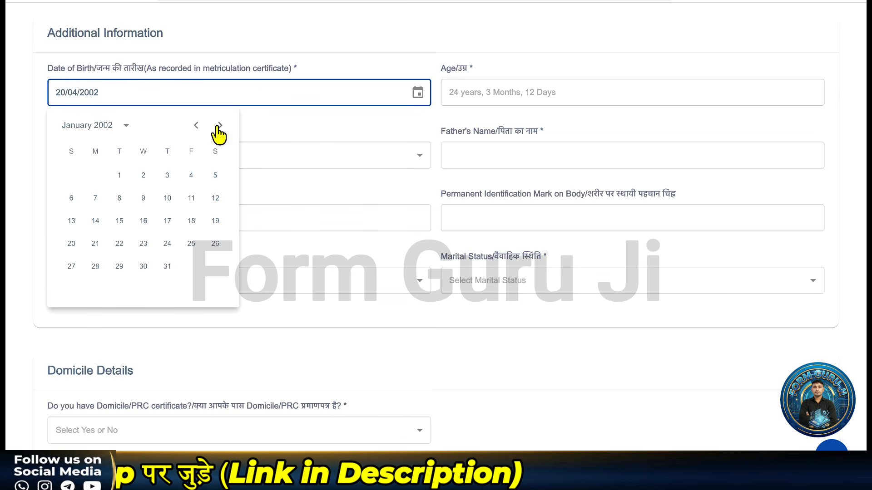
pyautogui.click(220, 126)
pyautogui.click(196, 126)
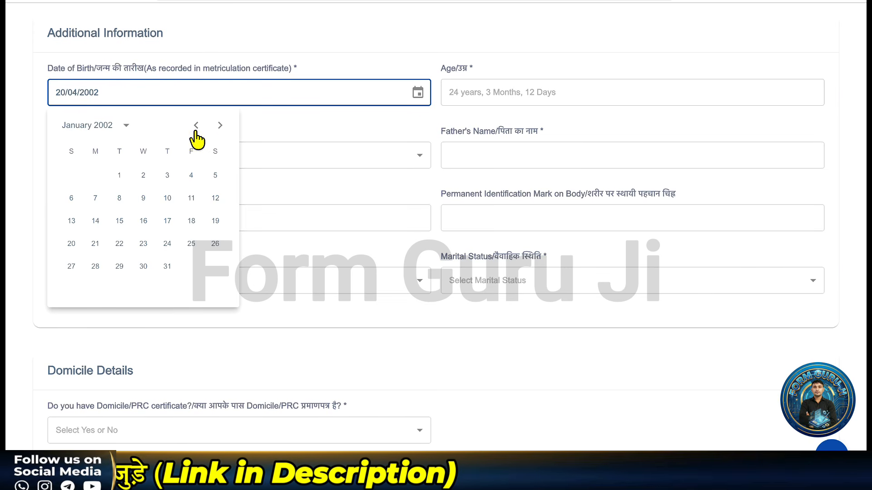
pyautogui.click(121, 176)
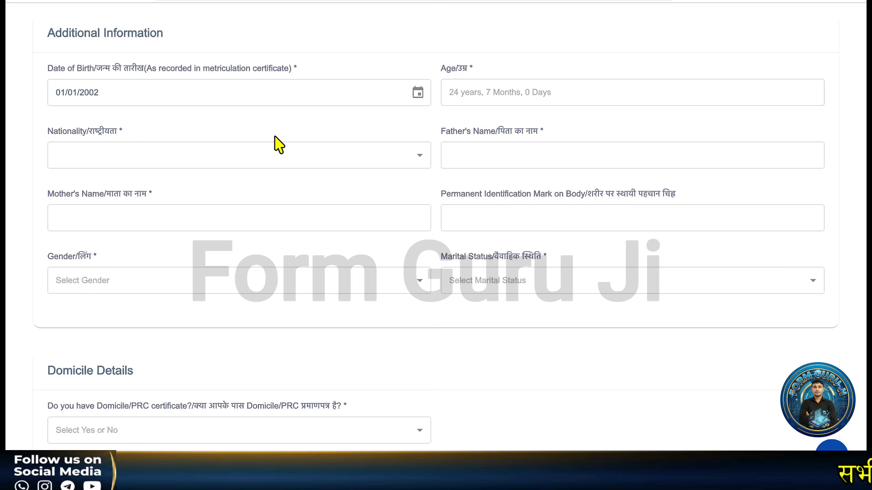
# Step: Set nationality to INDIAN and enter the father's and mother's names
pyautogui.click(197, 164)
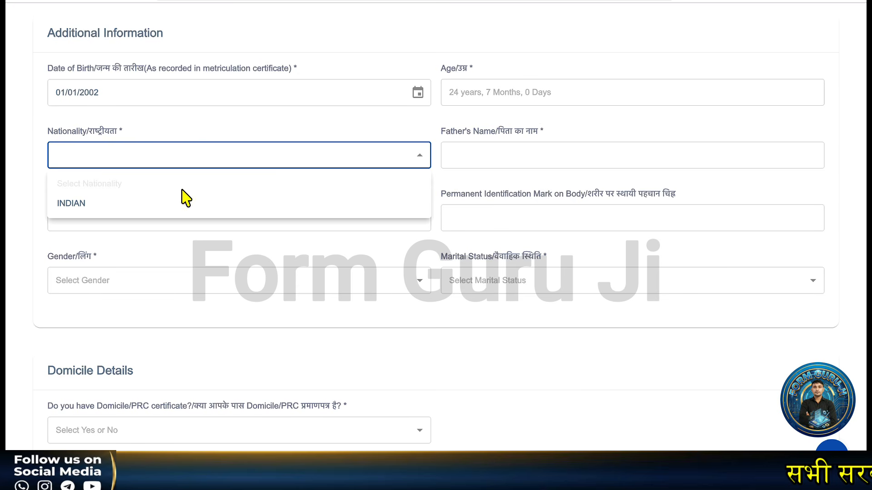
pyautogui.click(176, 208)
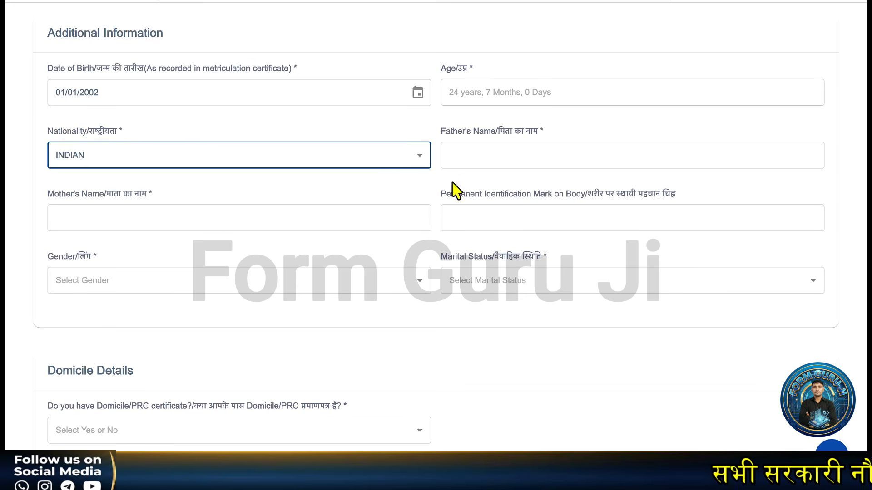
pyautogui.click(485, 160)
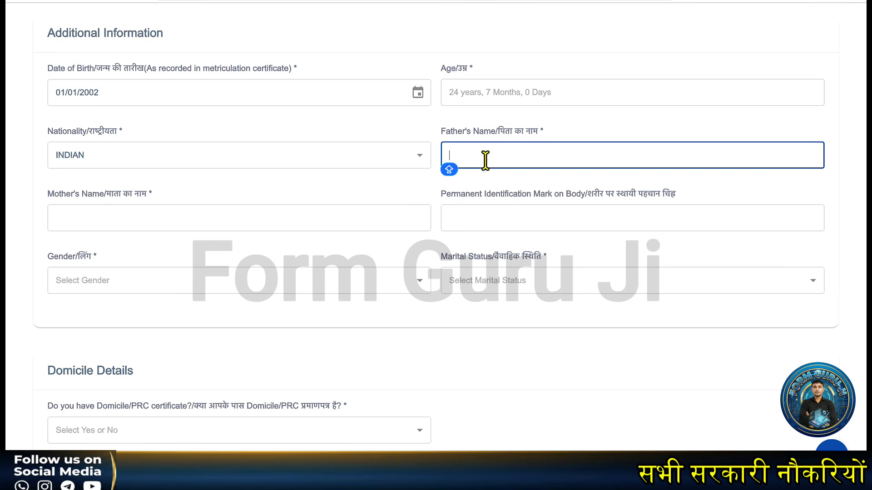
pyautogui.write('SANDEEP')
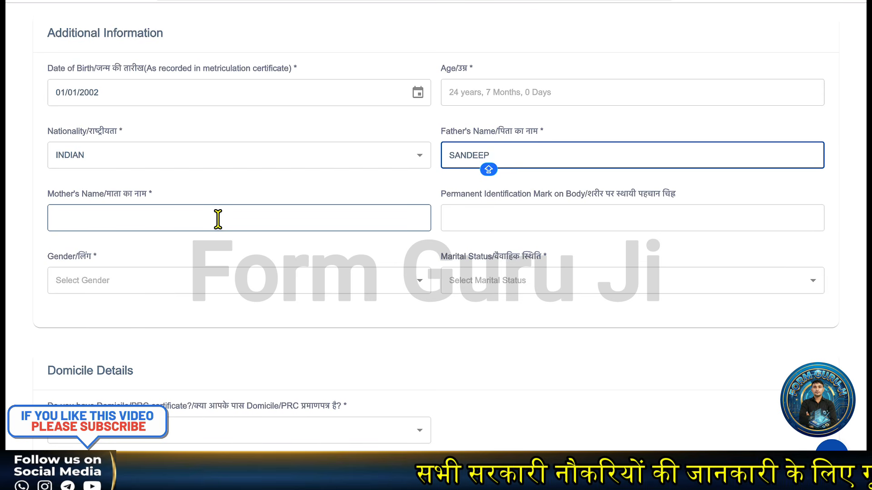
pyautogui.click(147, 221)
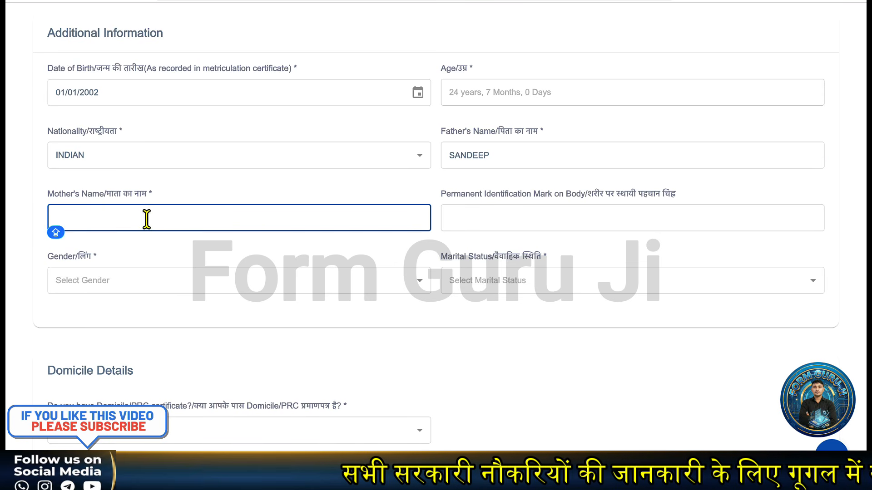
pyautogui.write('REKHA')
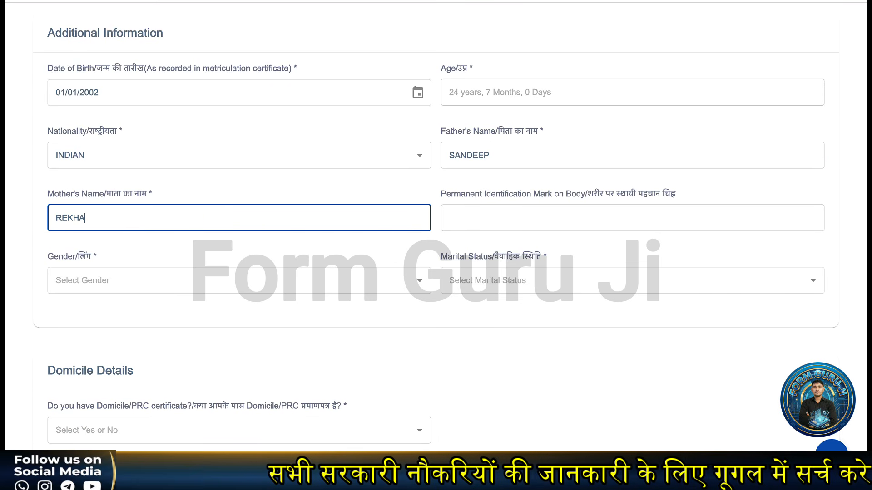
# Step: Choose NO MARKS as identification mark, gender MALE, and change marital status from MARRIED to UNMARRIED
pyautogui.click(479, 224)
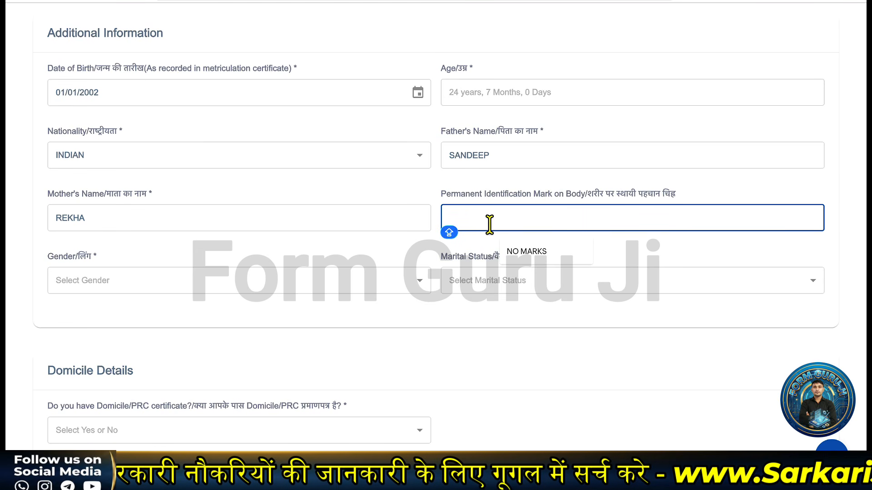
pyautogui.click(531, 252)
pyautogui.click(181, 284)
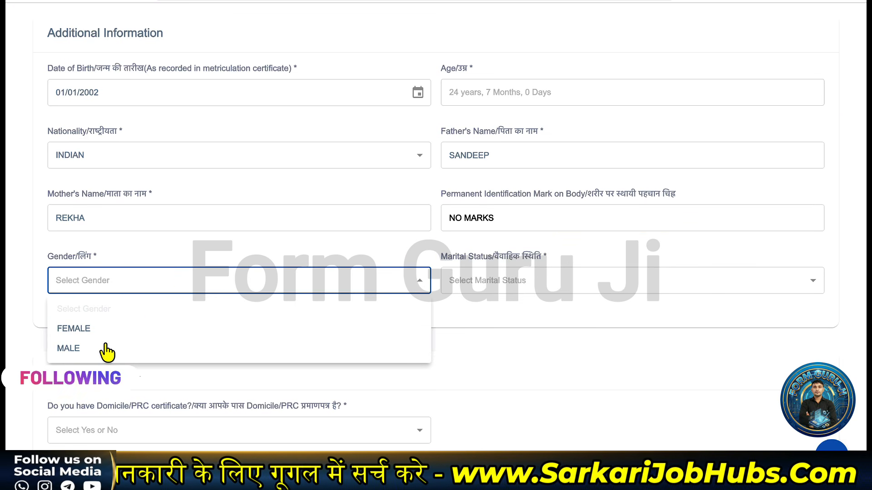
pyautogui.click(105, 349)
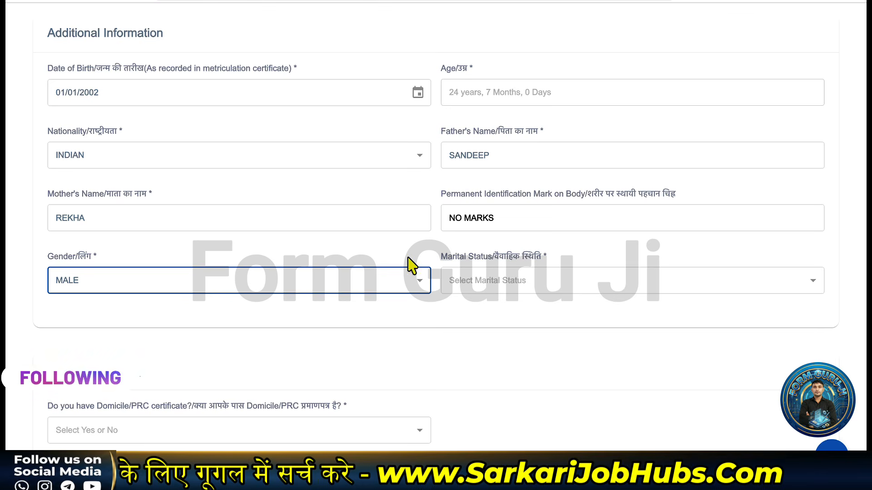
pyautogui.click(513, 278)
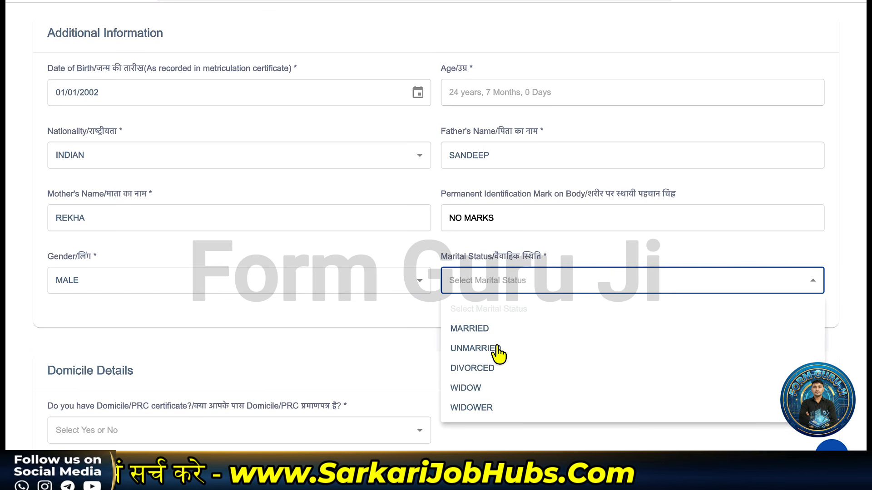
pyautogui.click(487, 331)
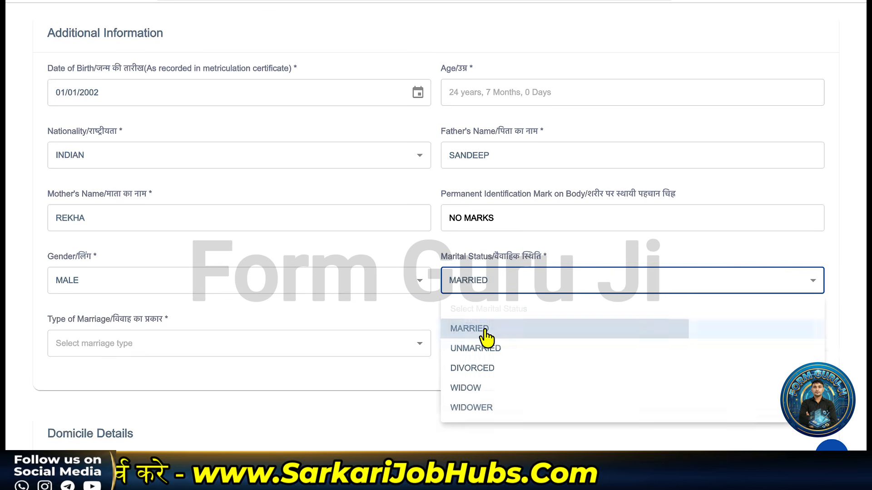
pyautogui.click(311, 352)
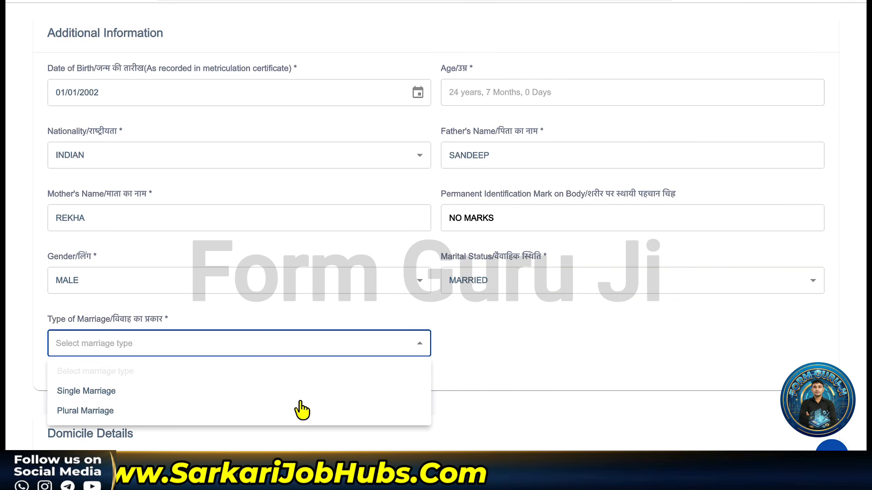
pyautogui.click(539, 344)
pyautogui.click(530, 295)
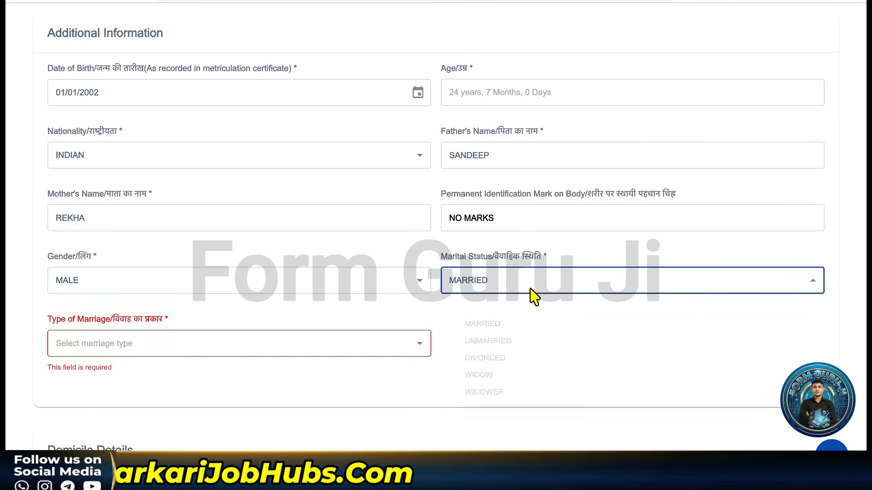
pyautogui.click(483, 352)
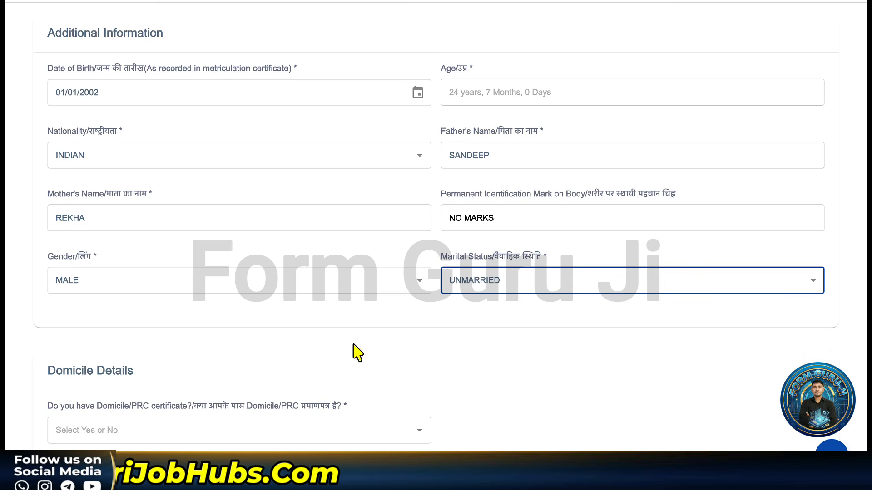
# Step: Set Domicile/PRC to Yes, Migrated to No, State of Origin HARYANA and District Charkhi Dadri
pyautogui.scroll(-4, 200, 351)
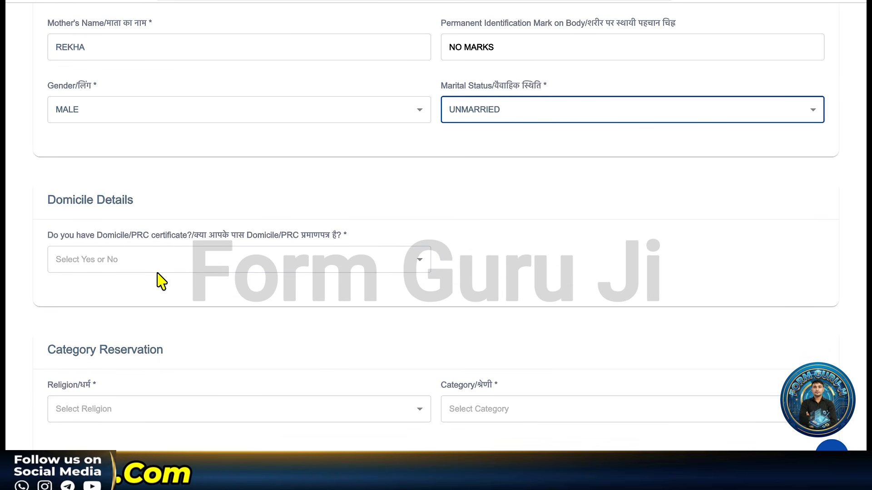
pyautogui.click(156, 272)
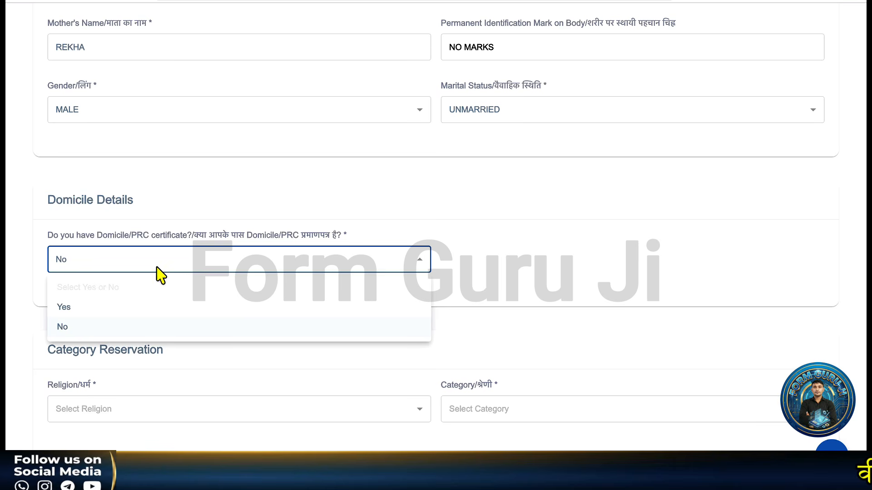
pyautogui.click(131, 309)
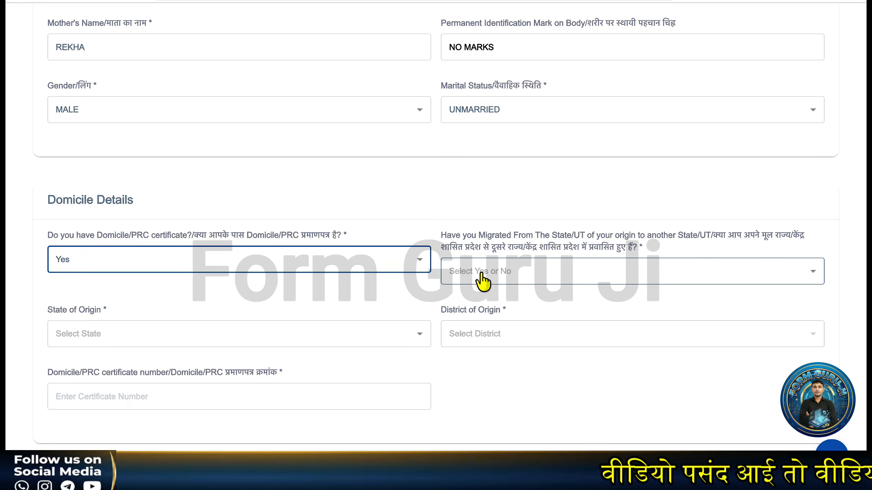
pyautogui.click(510, 277)
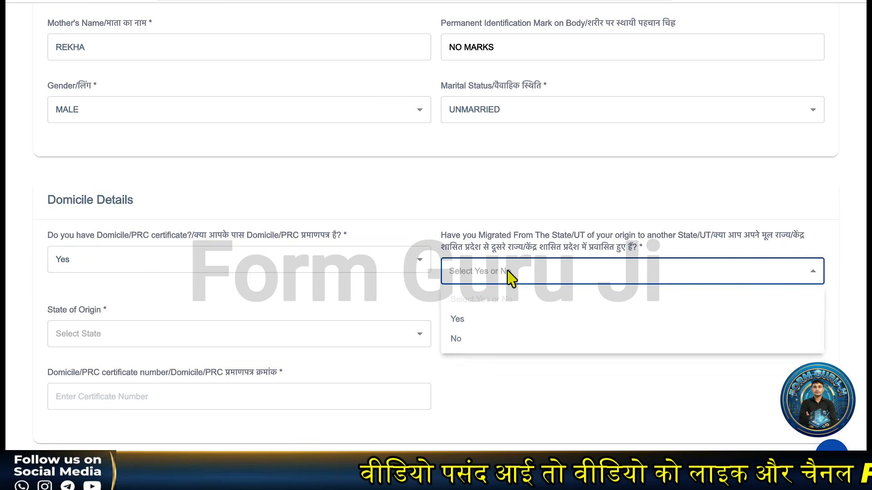
pyautogui.click(470, 341)
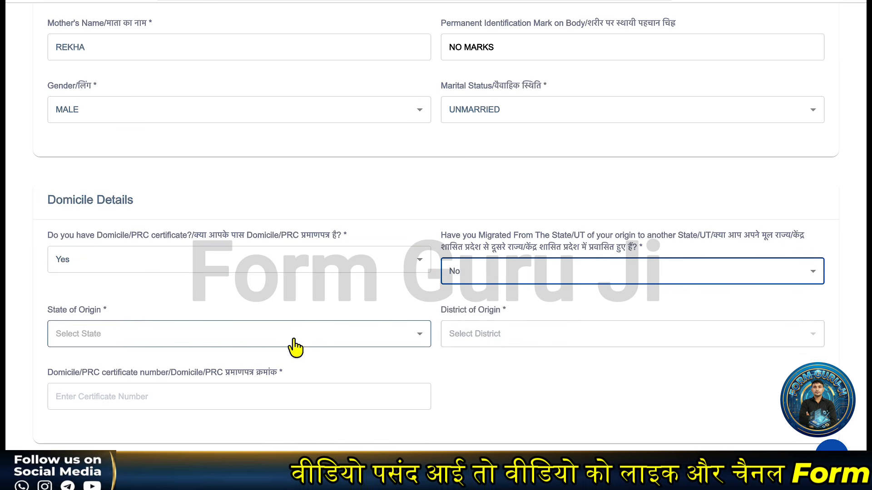
pyautogui.click(160, 339)
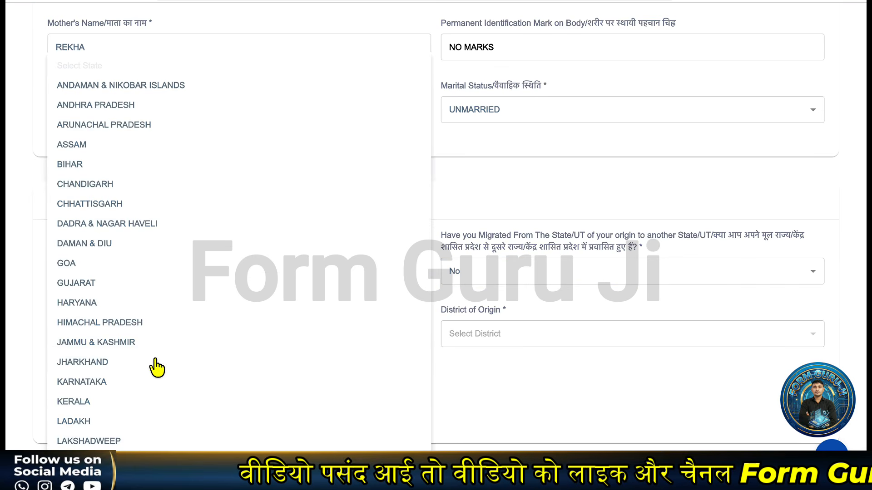
pyautogui.click(189, 312)
pyautogui.click(503, 344)
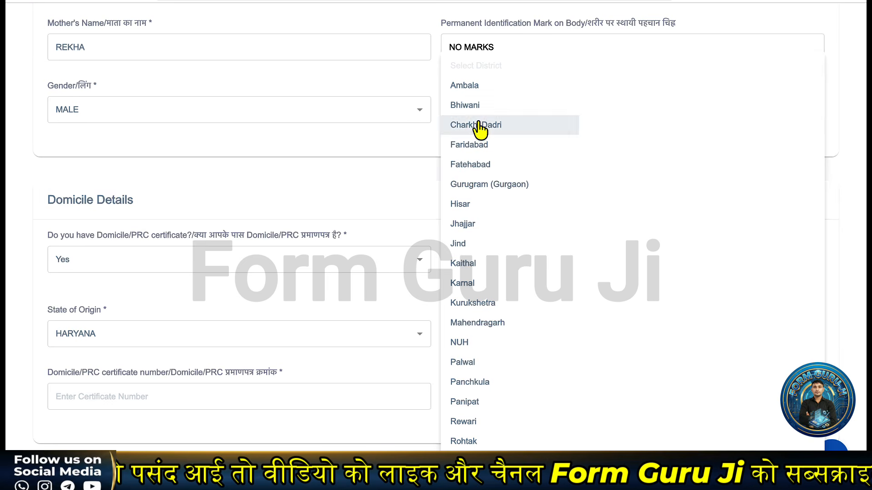
pyautogui.click(479, 130)
pyautogui.scroll(-2, 341, 351)
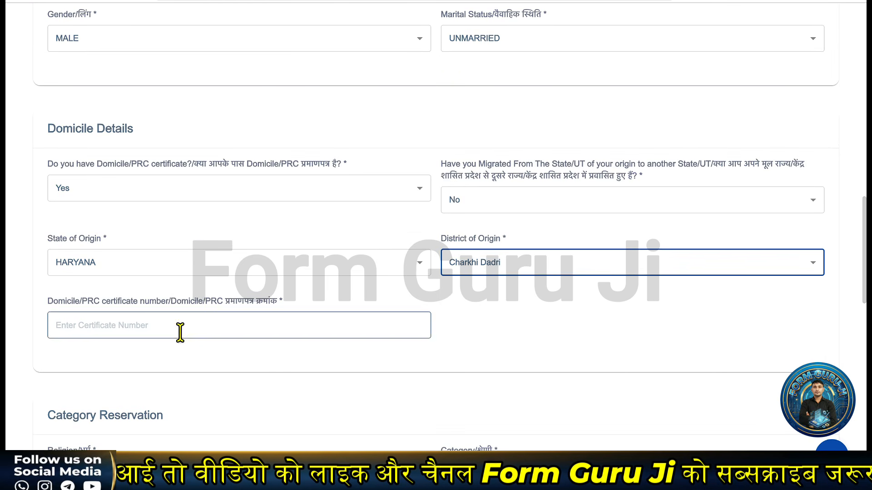
pyautogui.click(179, 327)
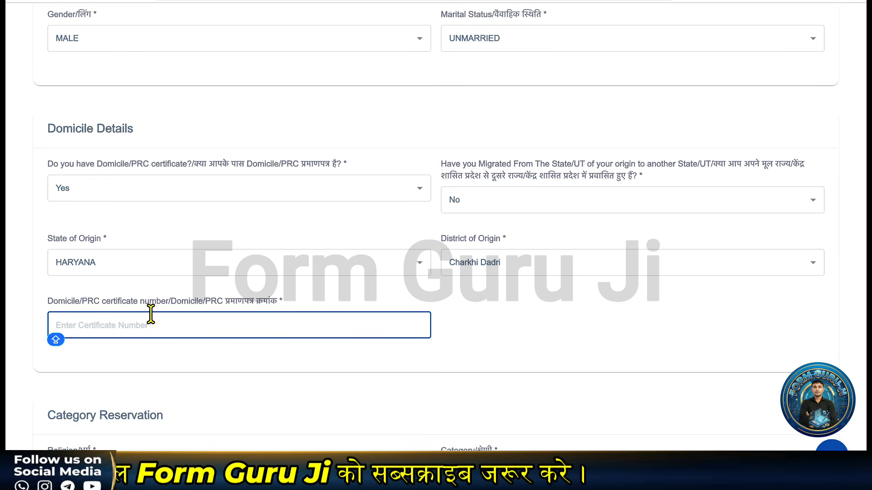
# Step: Set religion to Hindu and reservation category to SC
pyautogui.scroll(-4, 151, 313)
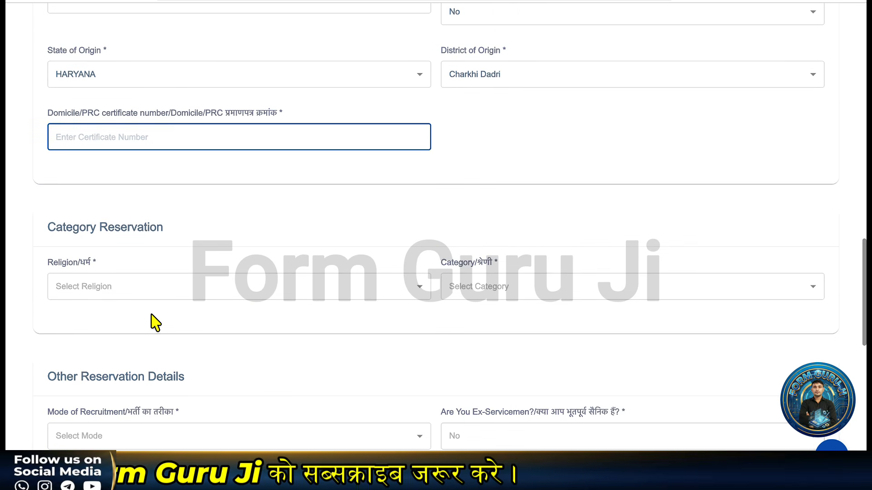
pyautogui.scroll(-1, 175, 283)
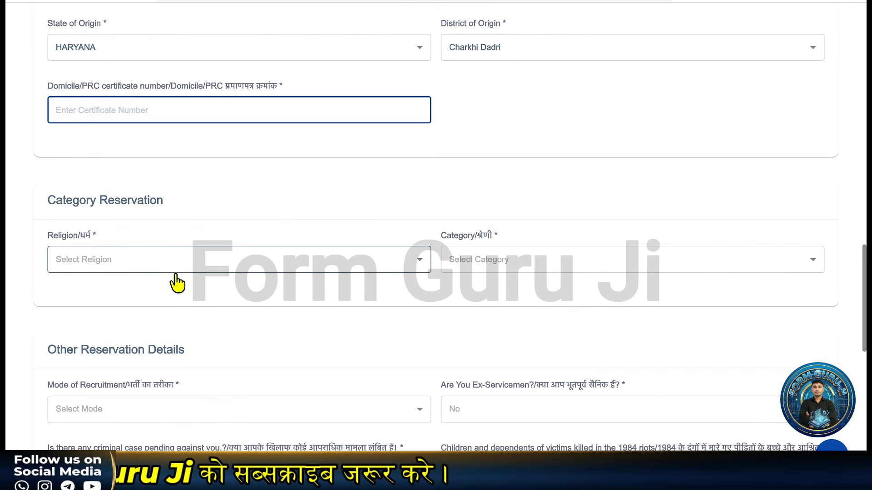
pyautogui.click(137, 262)
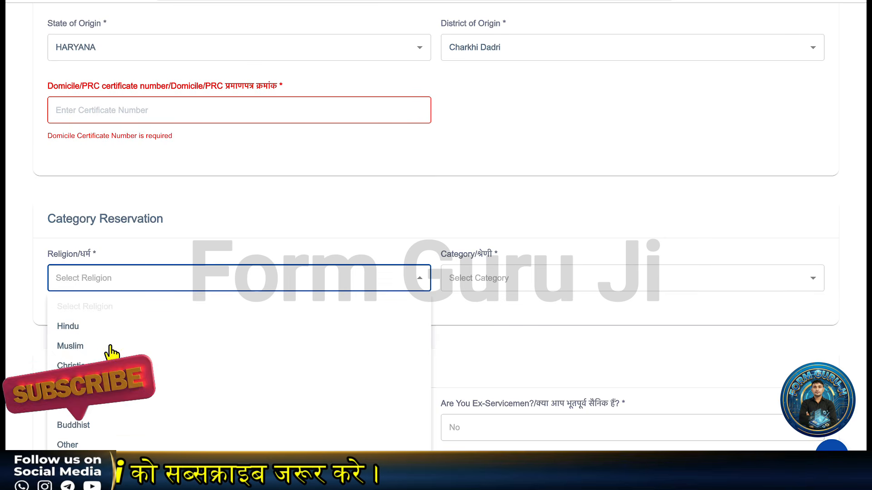
pyautogui.click(91, 326)
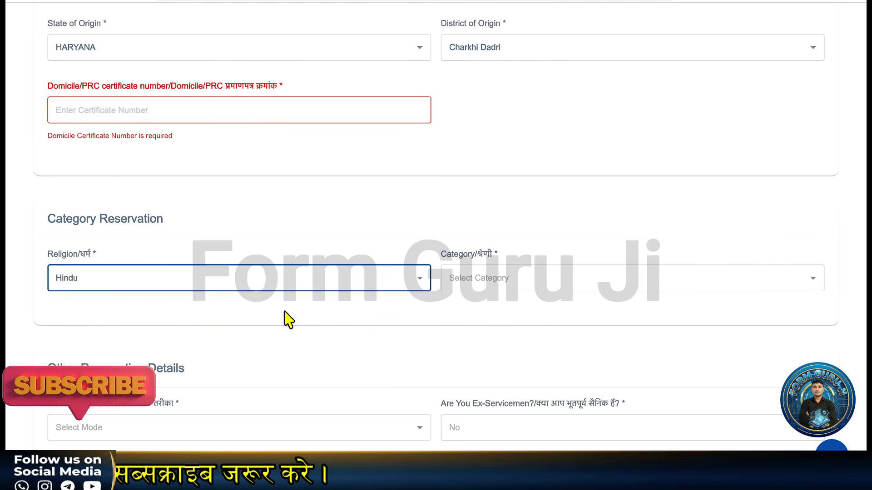
pyautogui.click(472, 293)
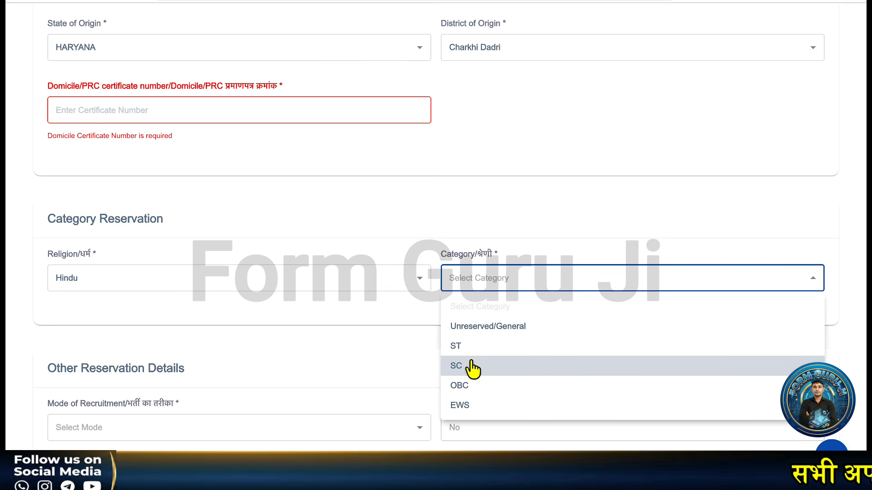
pyautogui.click(473, 368)
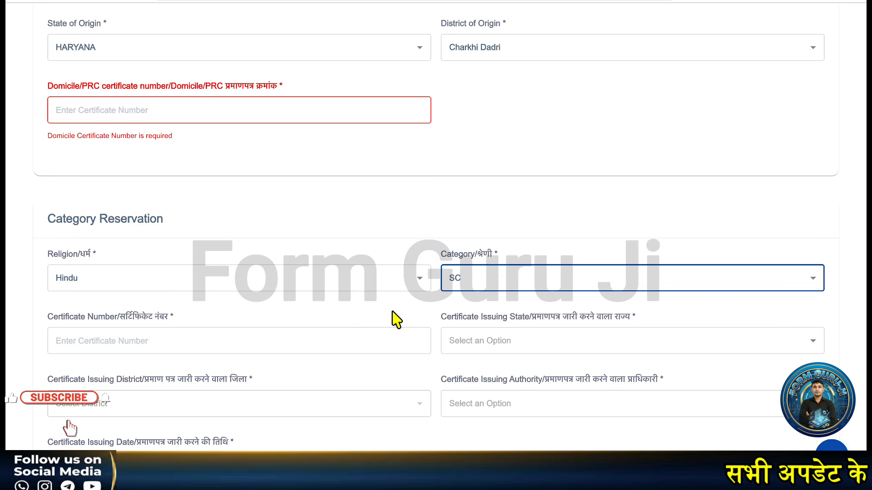
# Step: Set the caste certificate's issuing state HARYANA, district Charkhi Dadri and authority Tehsildar
pyautogui.scroll(-1, 252, 321)
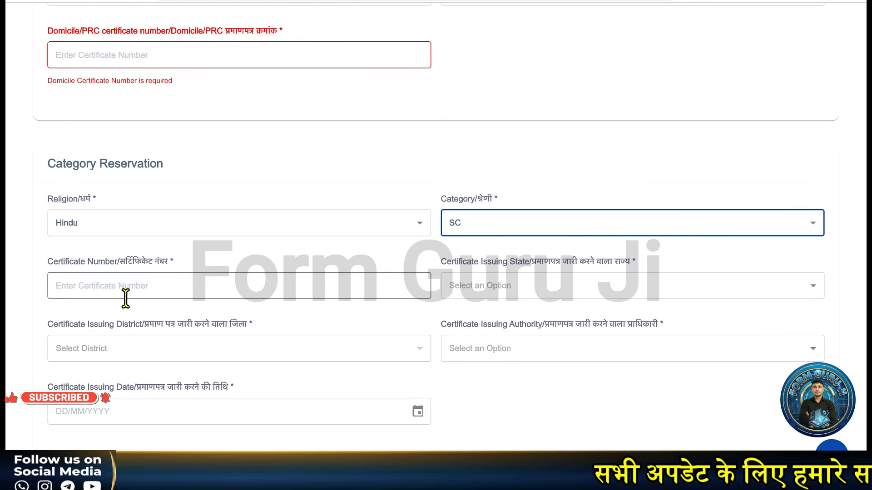
pyautogui.click(125, 293)
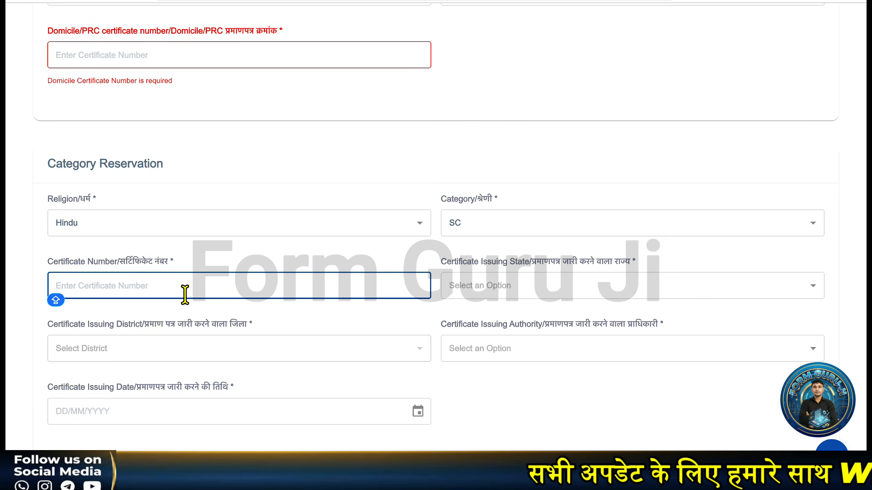
pyautogui.click(500, 294)
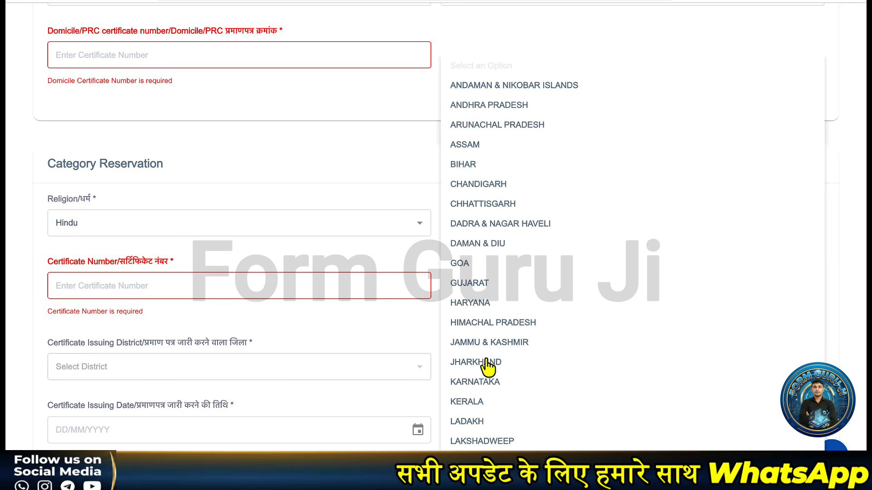
pyautogui.click(454, 308)
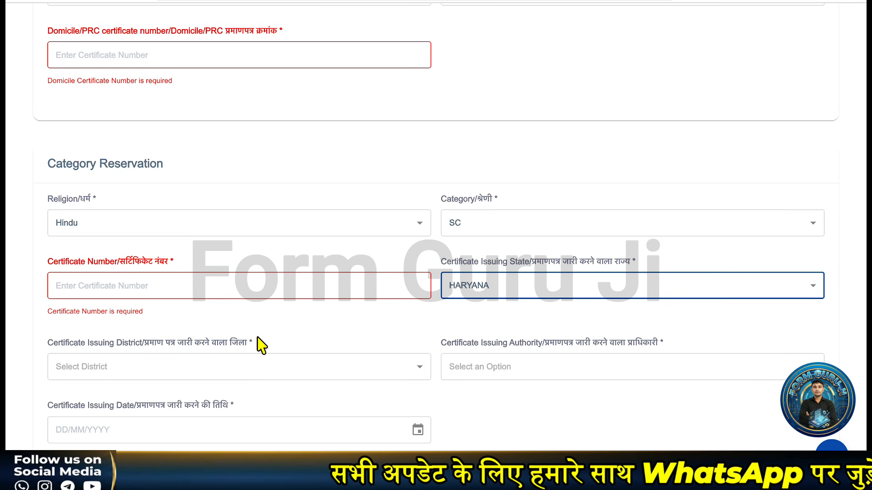
pyautogui.scroll(-1, 195, 341)
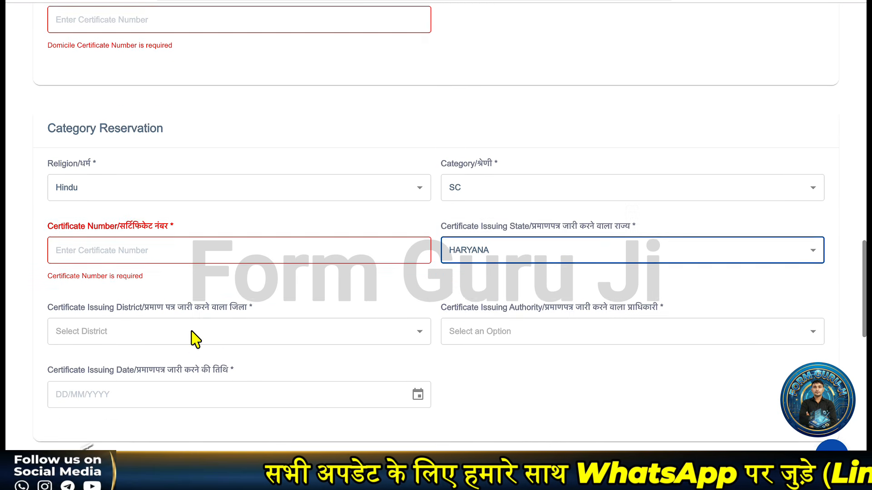
pyautogui.click(130, 320)
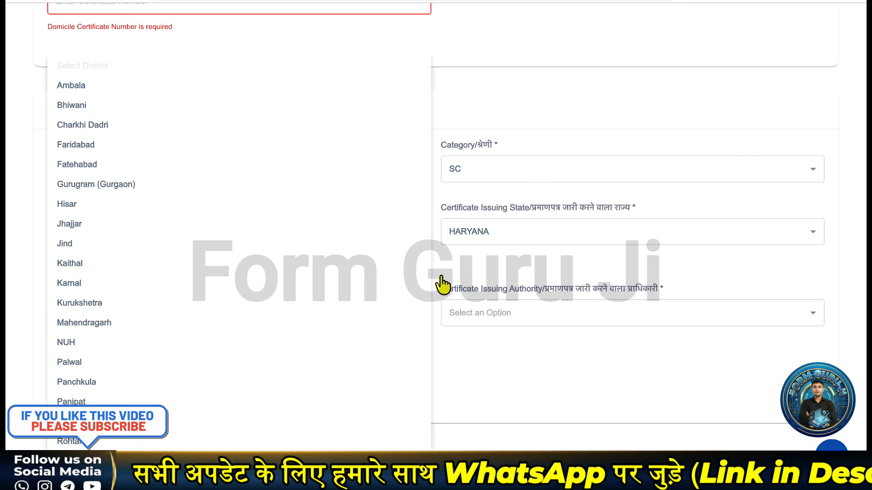
pyautogui.click(485, 275)
pyautogui.click(206, 314)
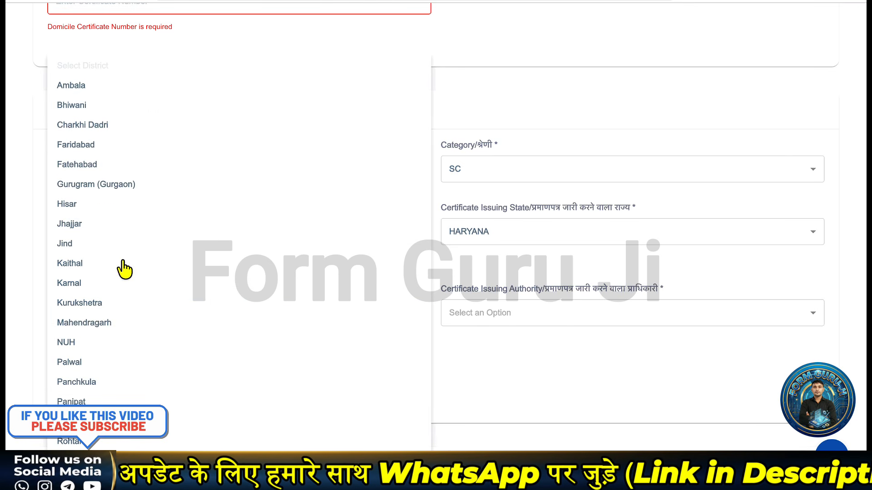
pyautogui.click(104, 127)
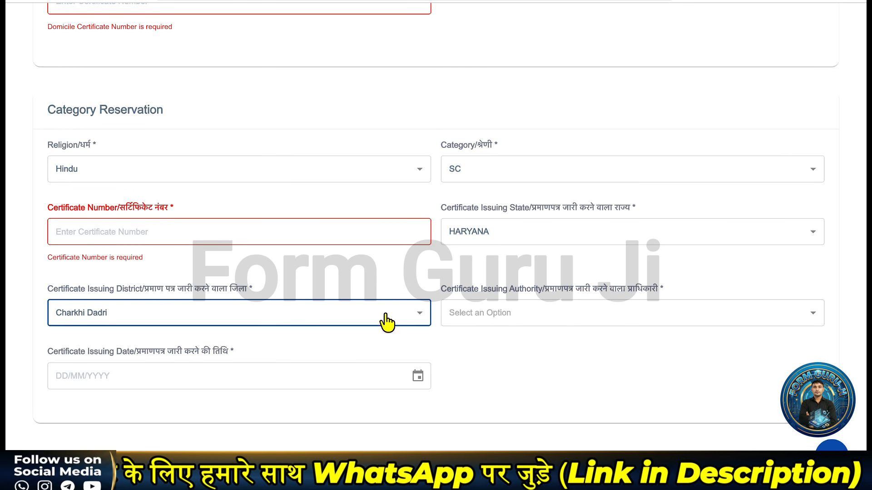
pyautogui.click(513, 323)
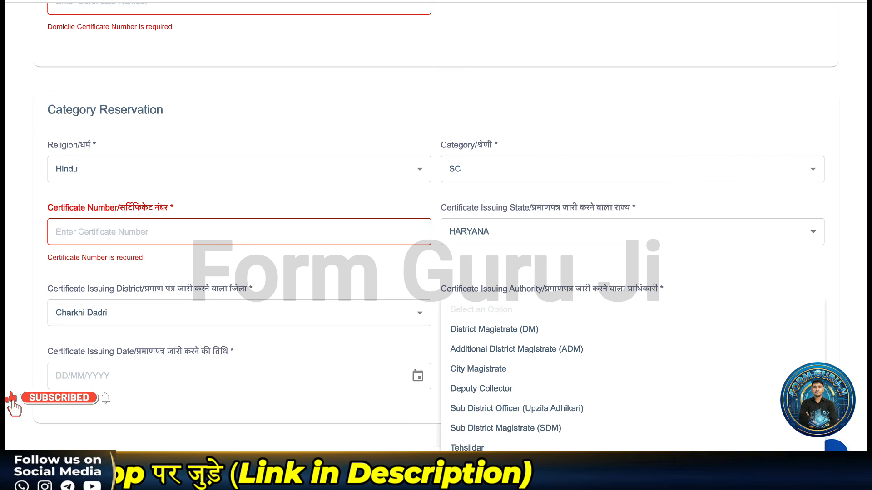
pyautogui.click(467, 446)
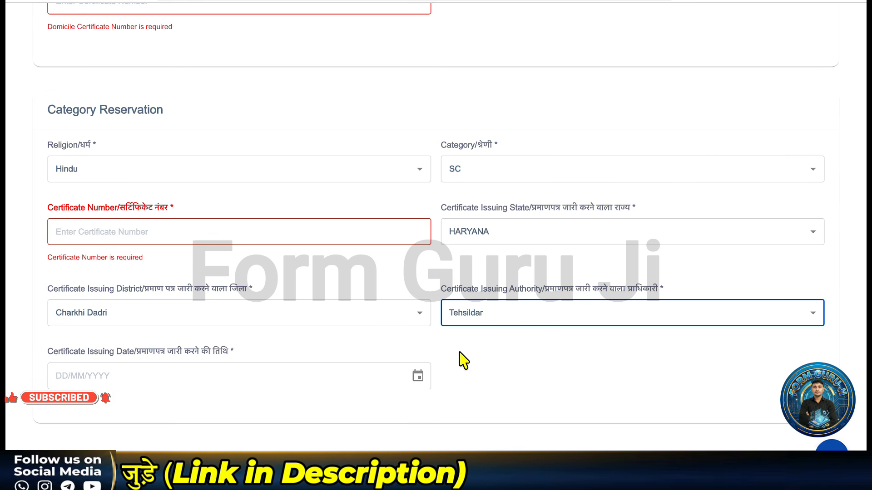
pyautogui.scroll(-1, 426, 311)
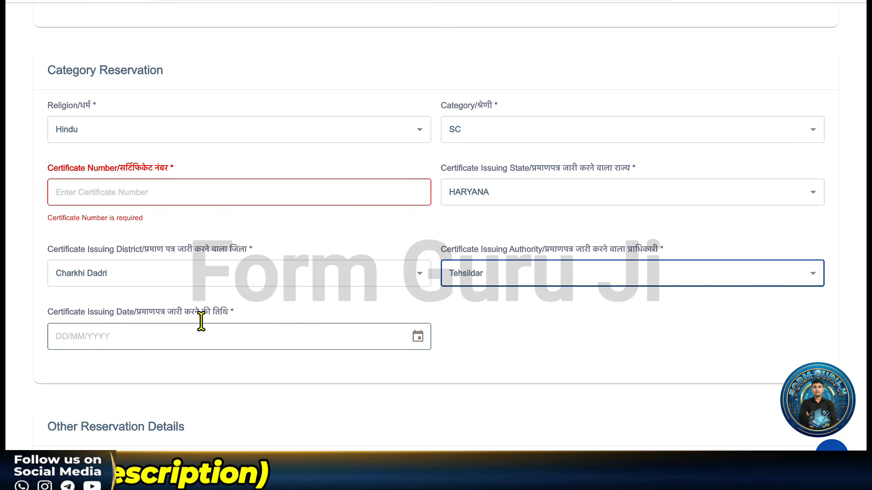
# Step: Set Mode of Recruitment to Direct entry(DE), reverting a brief switch to ESM
pyautogui.scroll(-4, 201, 322)
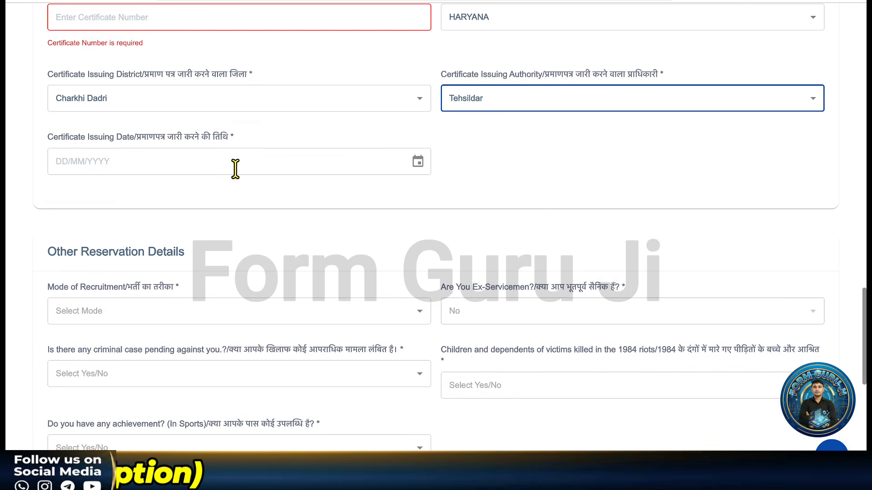
pyautogui.scroll(-3, 239, 162)
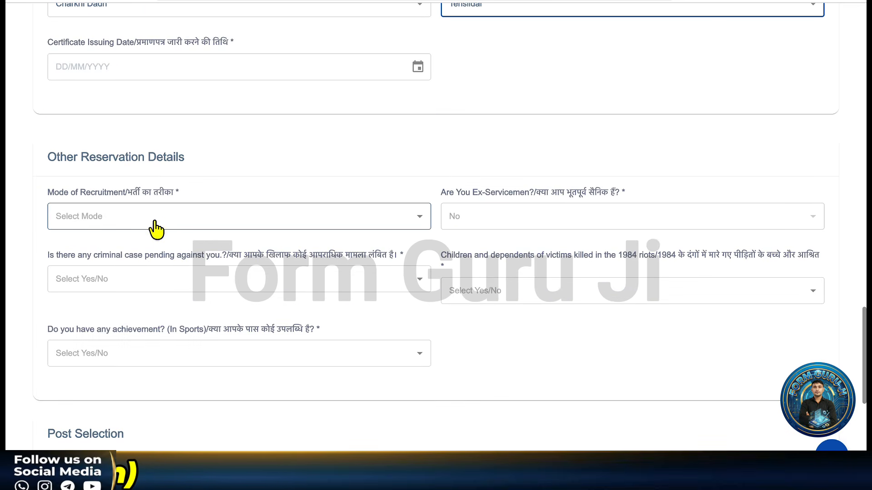
pyautogui.scroll(-1, 156, 227)
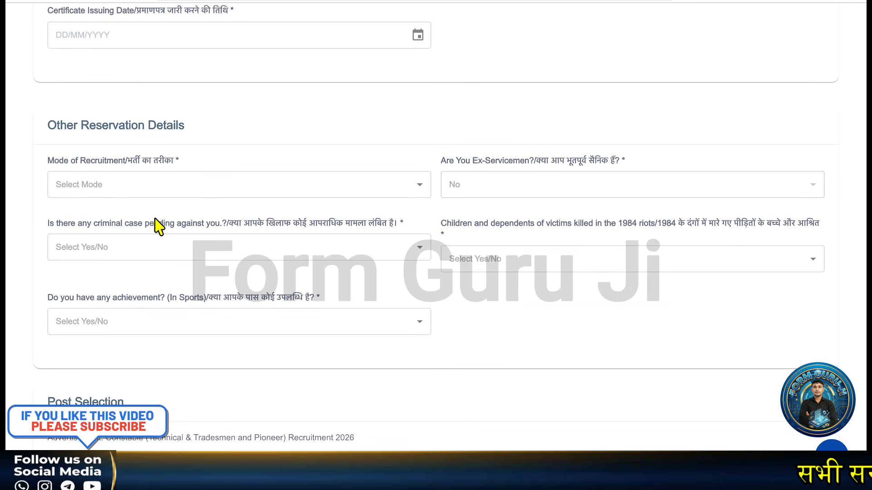
pyautogui.click(175, 194)
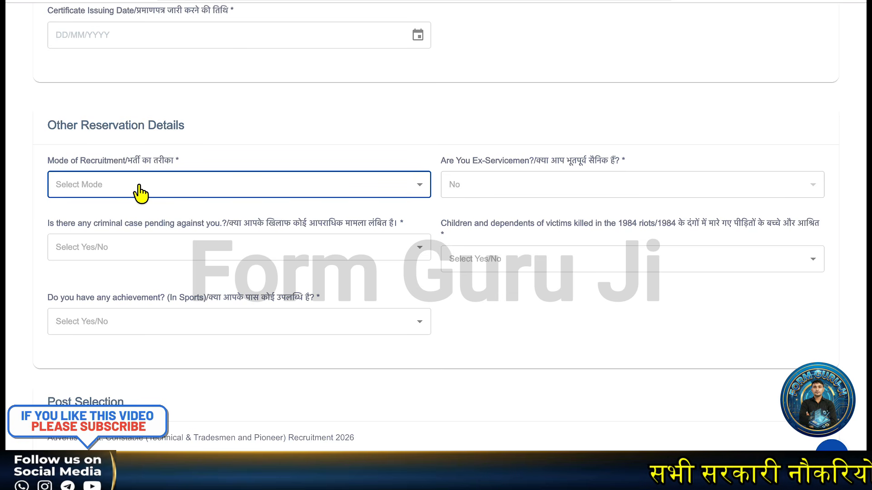
pyautogui.click(139, 187)
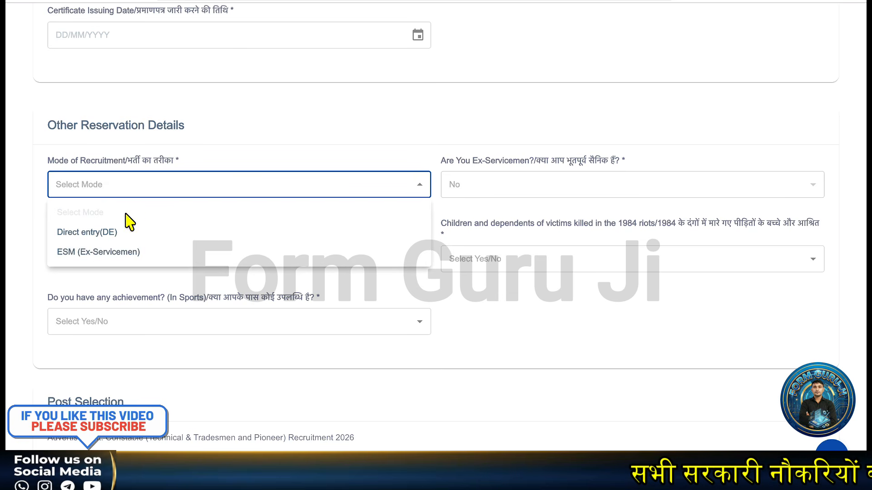
pyautogui.click(111, 233)
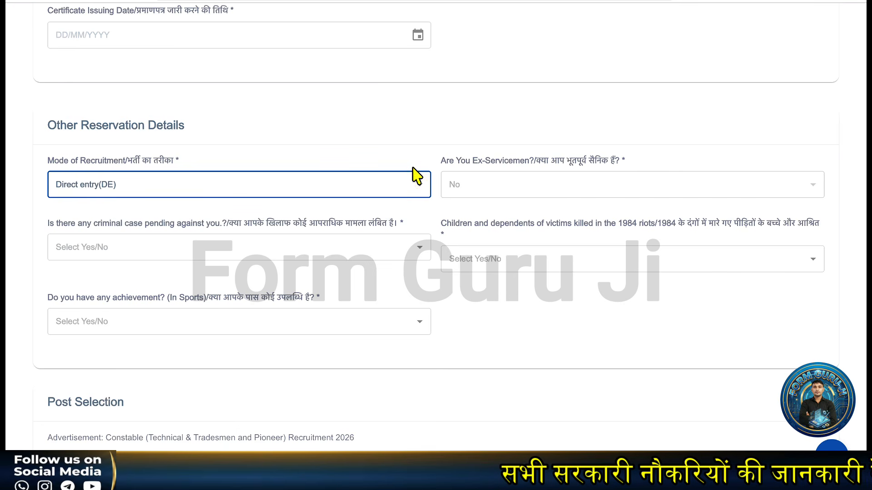
pyautogui.click(274, 193)
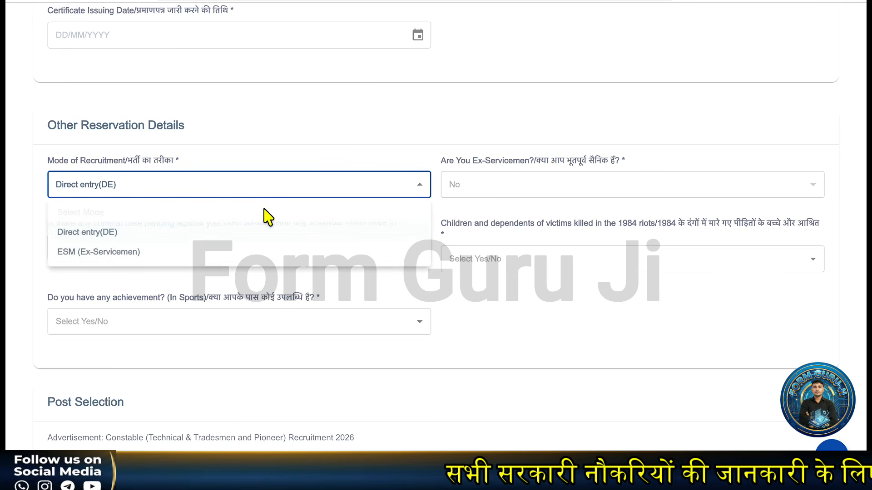
pyautogui.click(256, 252)
pyautogui.click(530, 182)
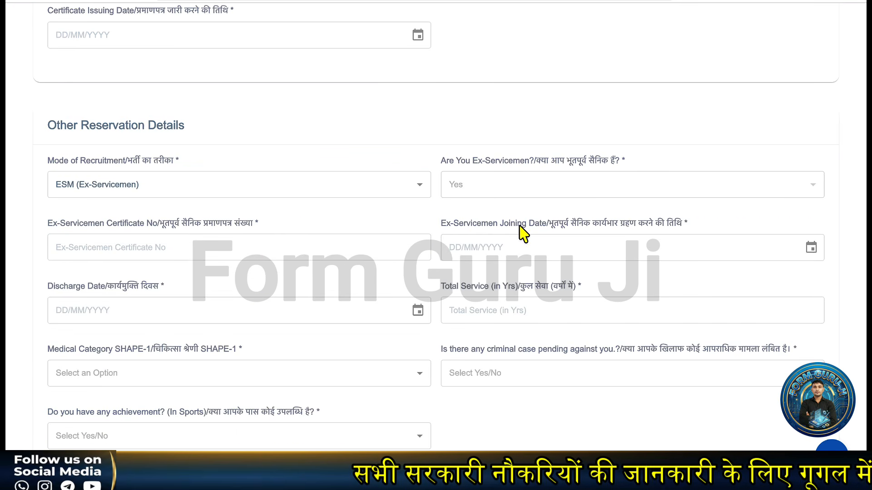
pyautogui.click(151, 187)
pyautogui.click(82, 231)
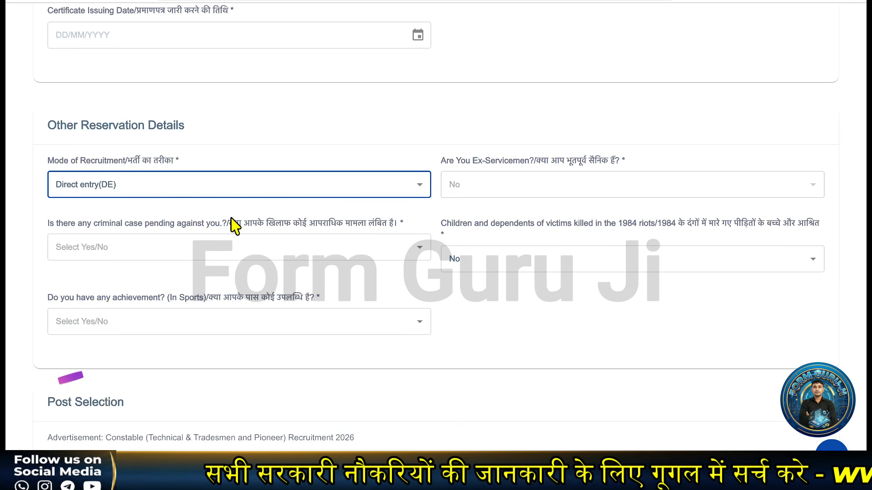
# Step: Answer No for pending criminal case and for 1984 riots dependent
pyautogui.scroll(-1, 332, 223)
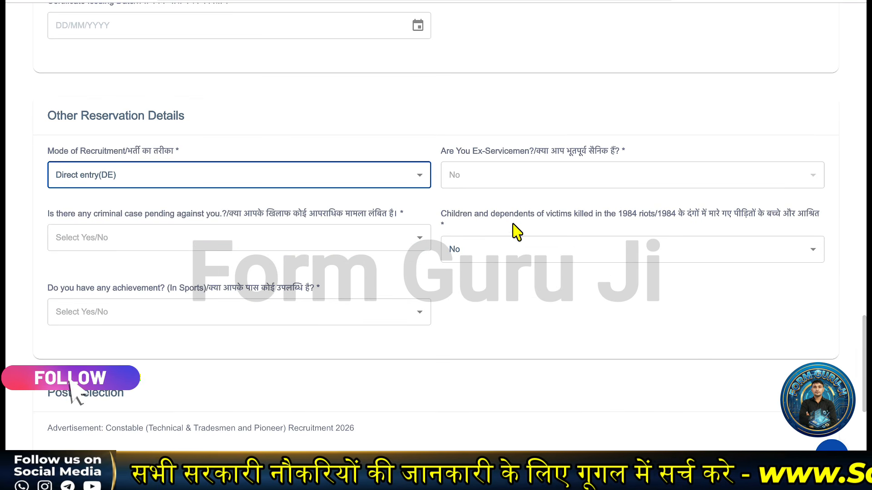
pyautogui.click(299, 239)
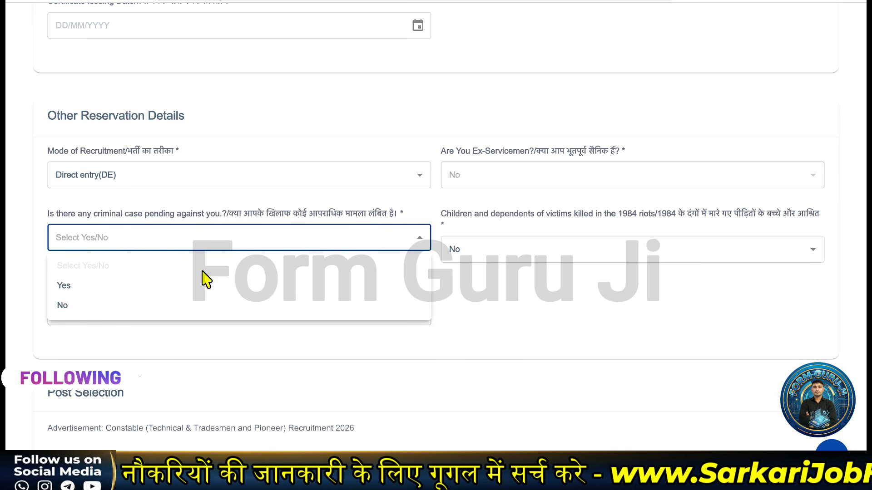
pyautogui.click(187, 307)
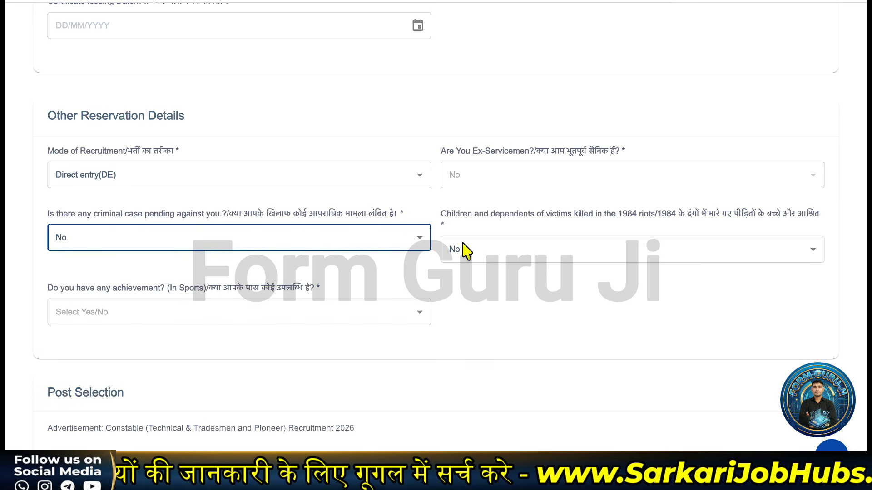
pyautogui.click(546, 261)
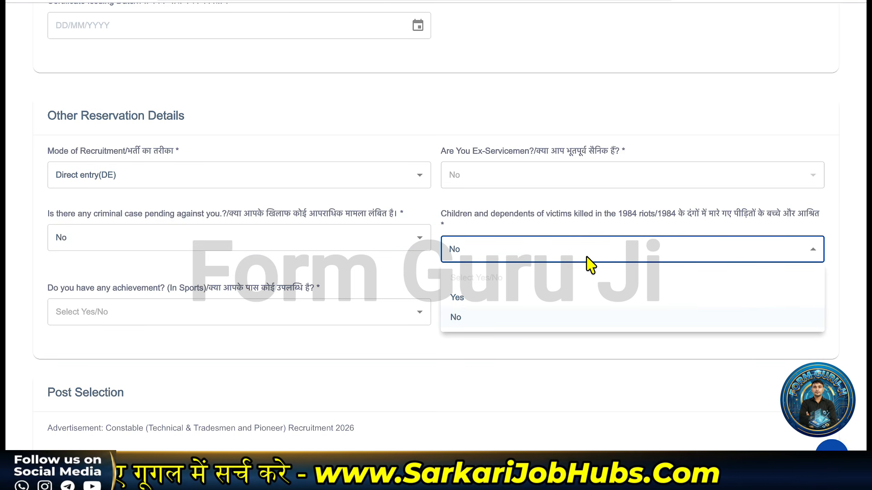
pyautogui.click(484, 319)
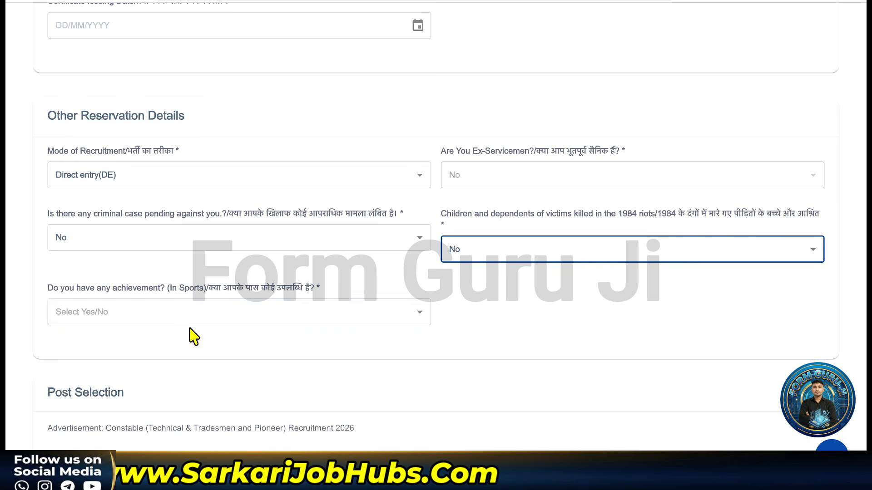
# Step: Set the sports achievement answer to No after briefly choosing Yes
pyautogui.click(190, 328)
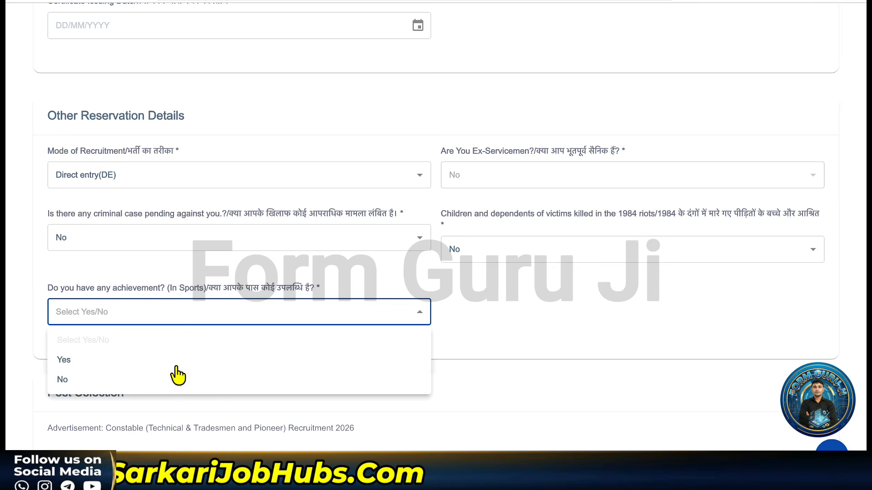
pyautogui.click(165, 363)
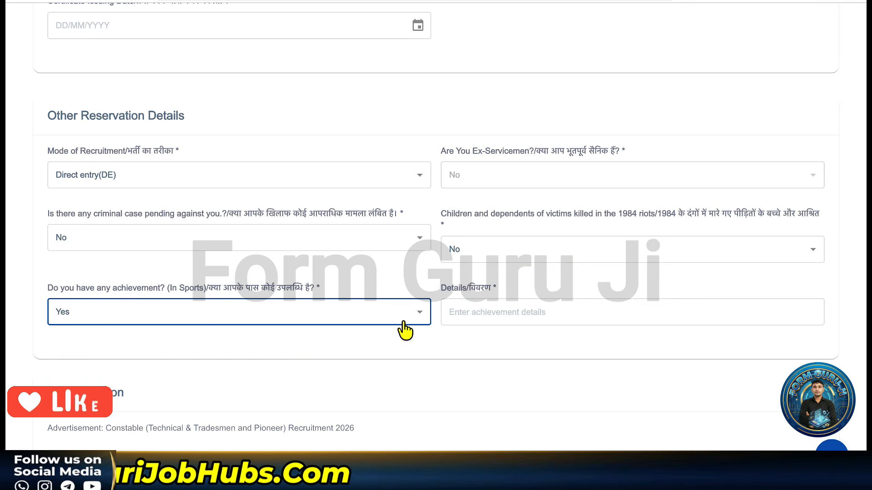
pyautogui.click(480, 314)
pyautogui.click(307, 321)
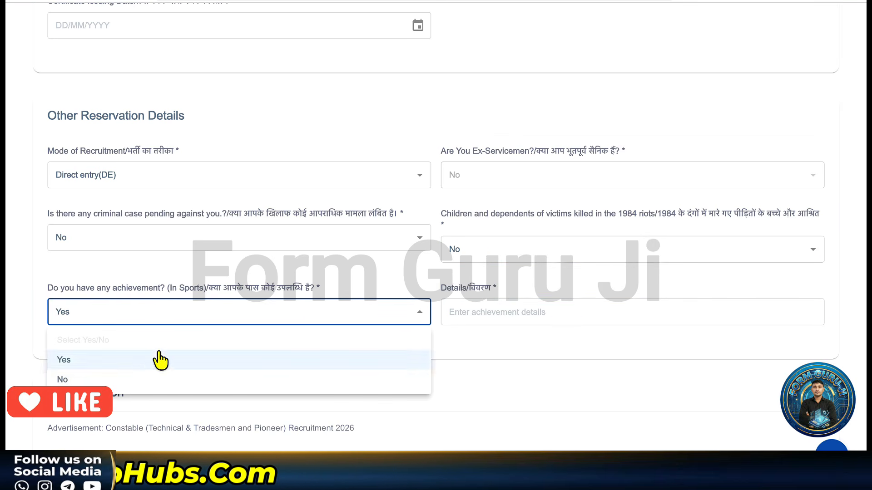
pyautogui.click(135, 379)
pyautogui.scroll(-3, 229, 316)
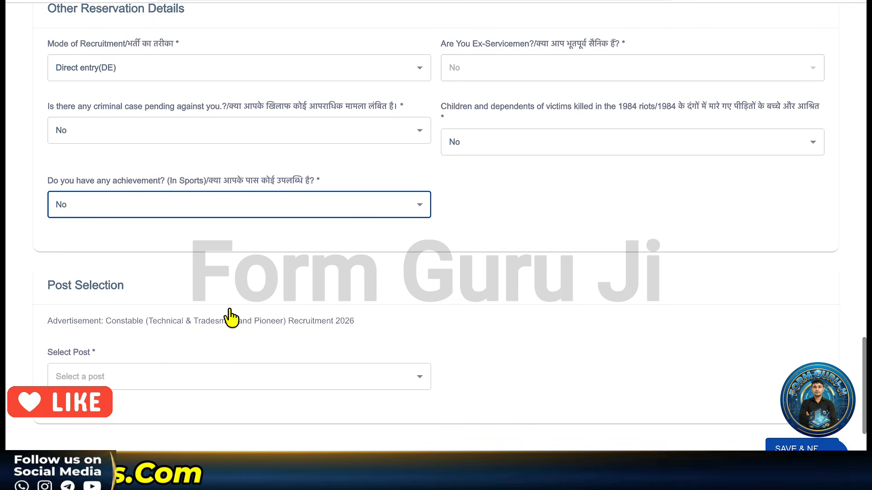
# Step: Select Driver (MALE) from the Select Post list
pyautogui.scroll(-2, 229, 315)
pyautogui.scroll(-1, 230, 315)
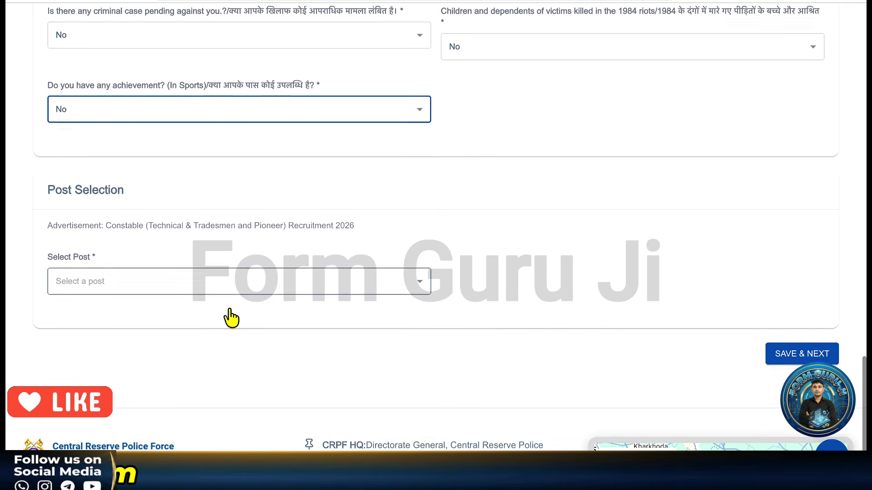
pyautogui.click(186, 282)
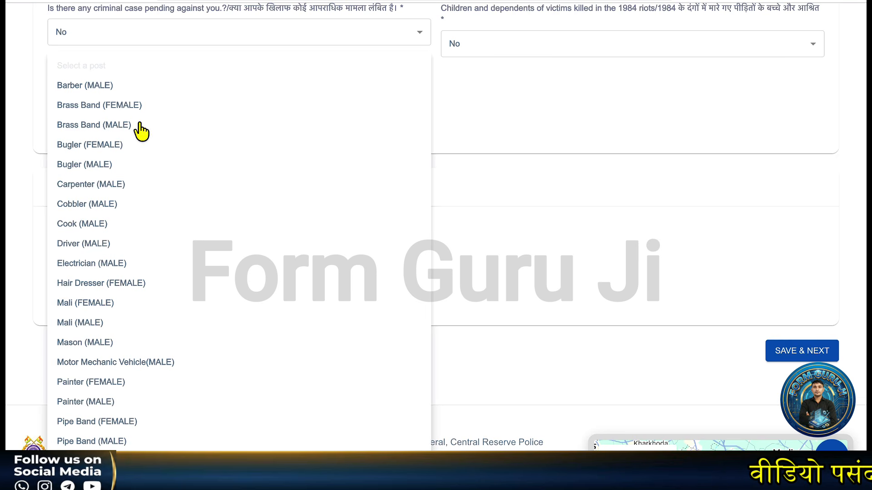
pyautogui.scroll(-2, 129, 263)
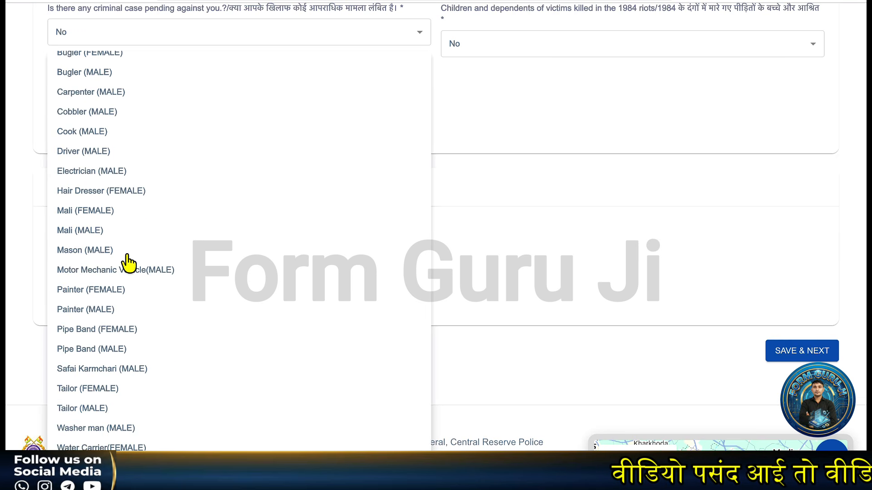
pyautogui.scroll(2, 145, 186)
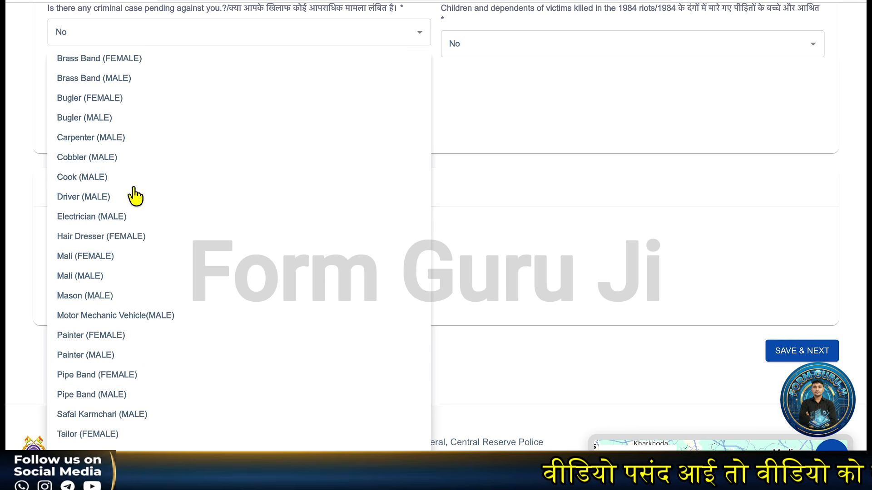
pyautogui.click(101, 198)
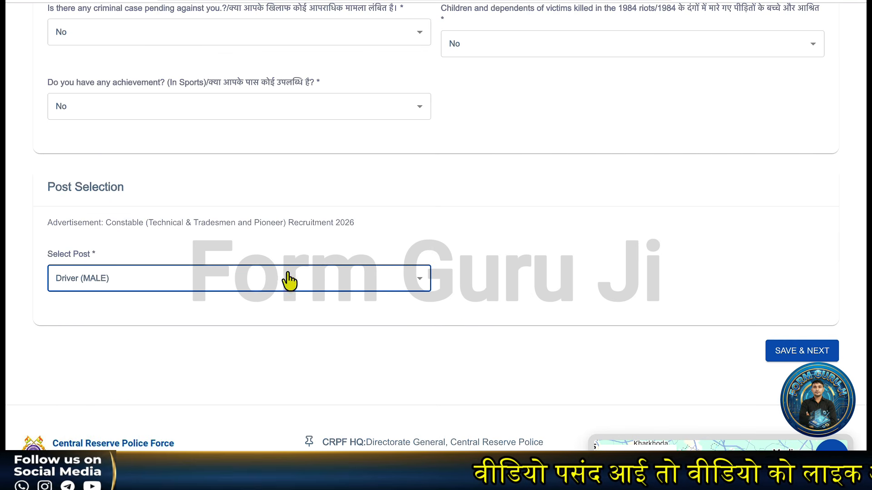
# Step: Save the post, then enter permanent address 'VPO DADRI' and its pincode
pyautogui.click(790, 357)
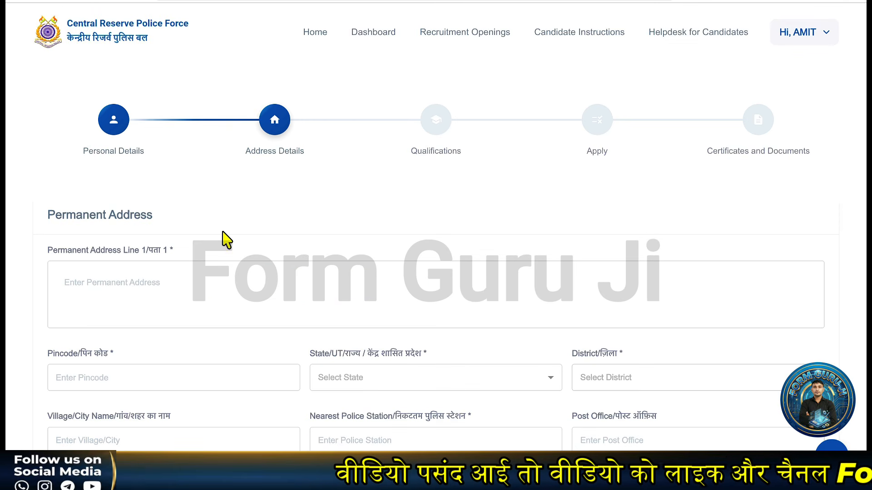
pyautogui.scroll(-1, 195, 230)
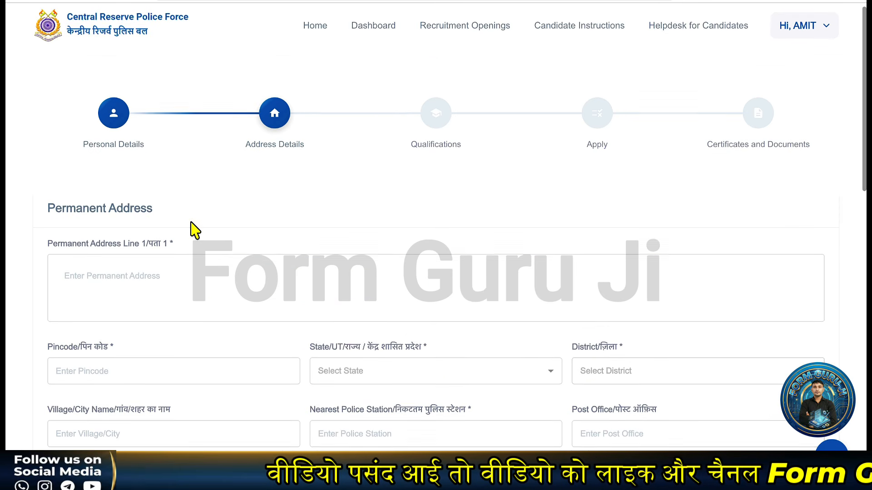
pyautogui.scroll(-1, 191, 221)
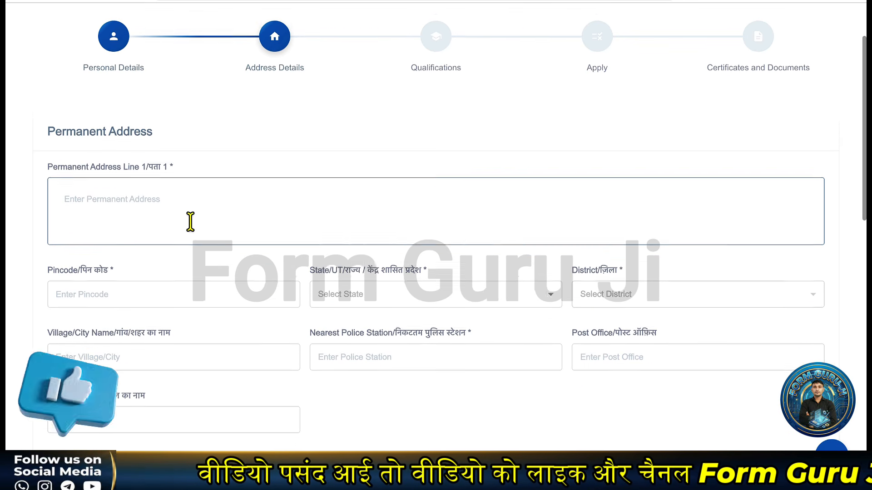
pyautogui.click(177, 197)
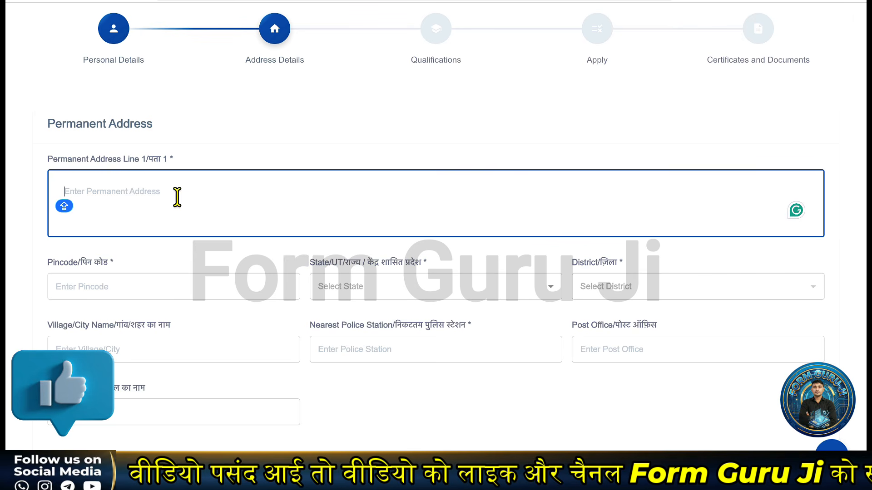
pyautogui.write('VPO ABC CHARKHI')
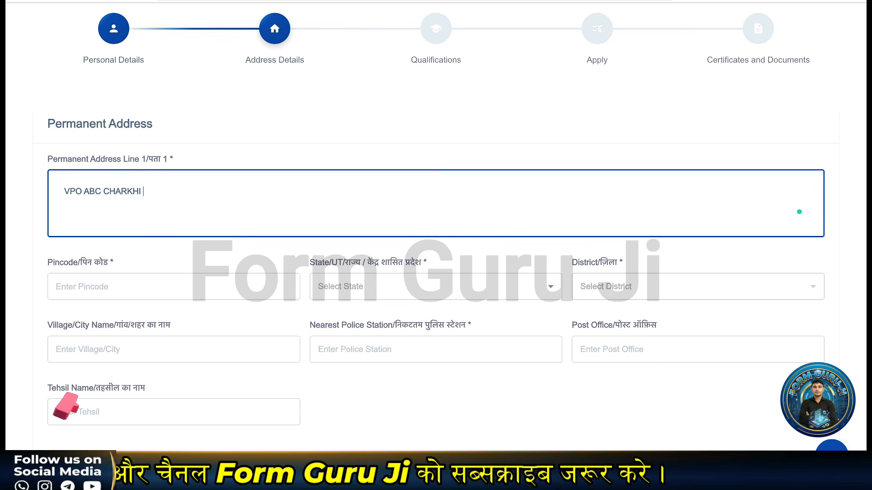
pyautogui.write('DADRI')
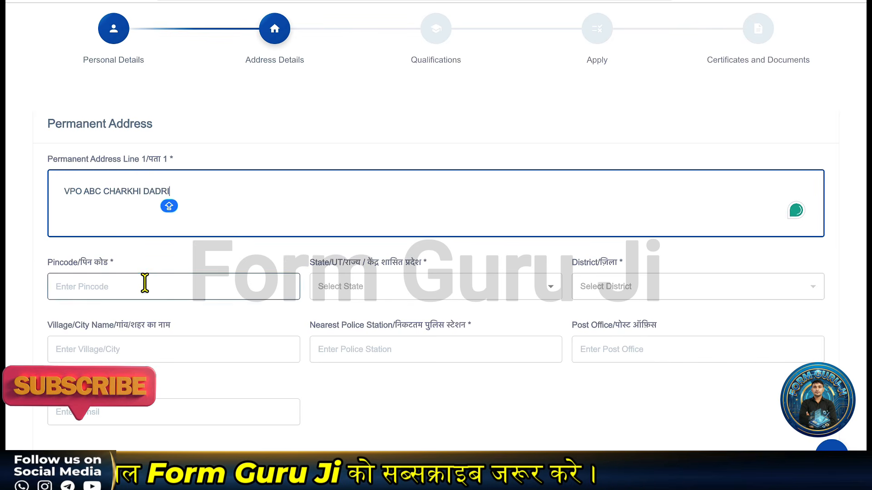
pyautogui.click(145, 284)
pyautogui.write('127306')
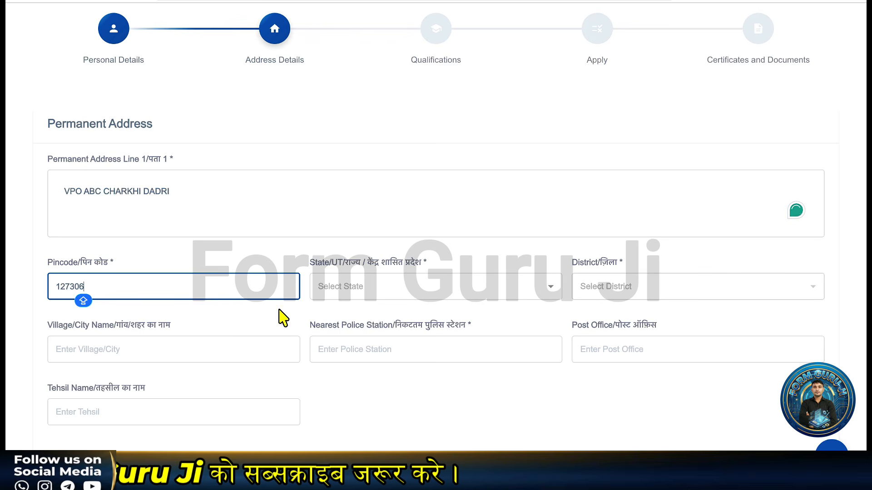
# Step: Set state HARYANA, district Charkhi Dadri and village ABC
pyautogui.click(343, 298)
pyautogui.click(357, 307)
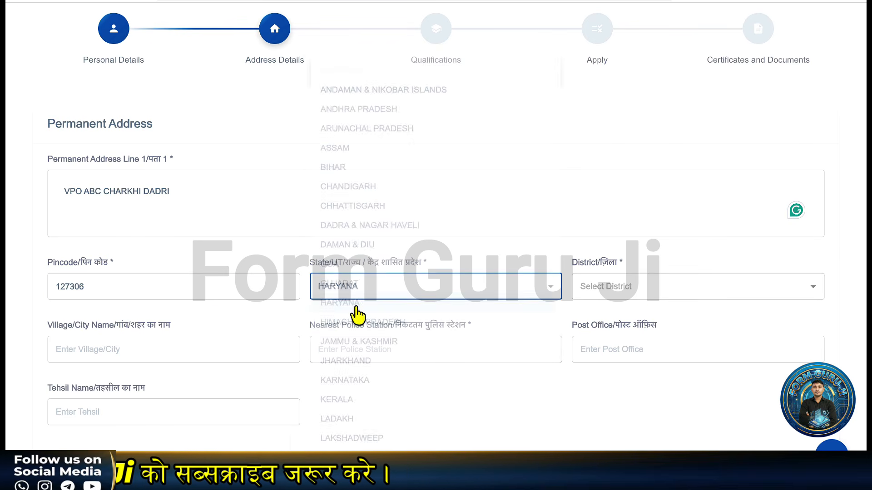
pyautogui.click(648, 293)
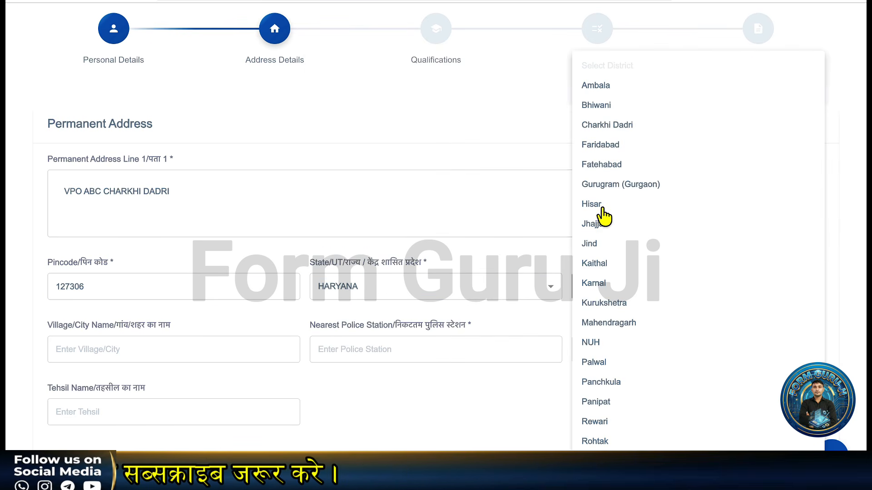
pyautogui.click(609, 130)
pyautogui.click(110, 357)
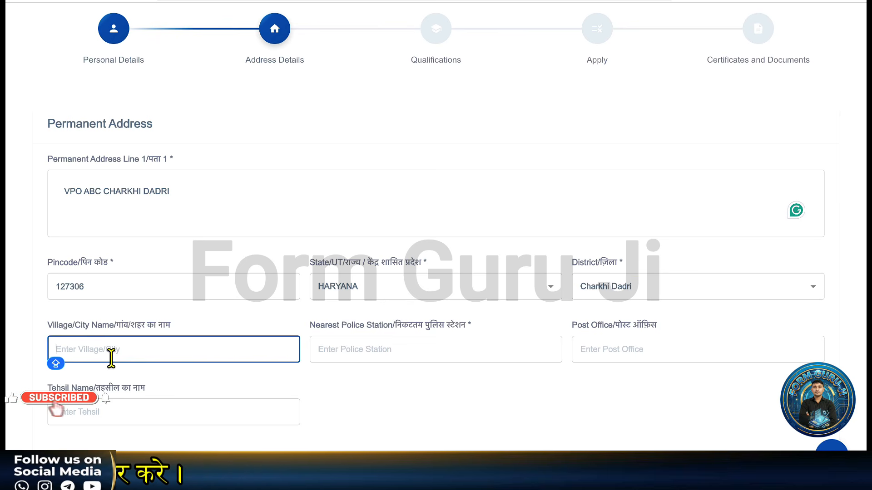
pyautogui.write('ABC')
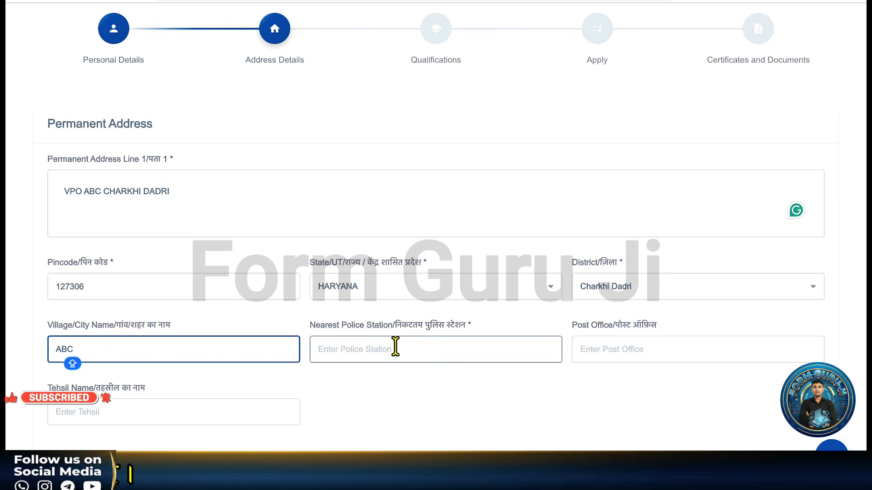
# Step: Fill police station, post office and tehsil with DADRI
pyautogui.click(393, 349)
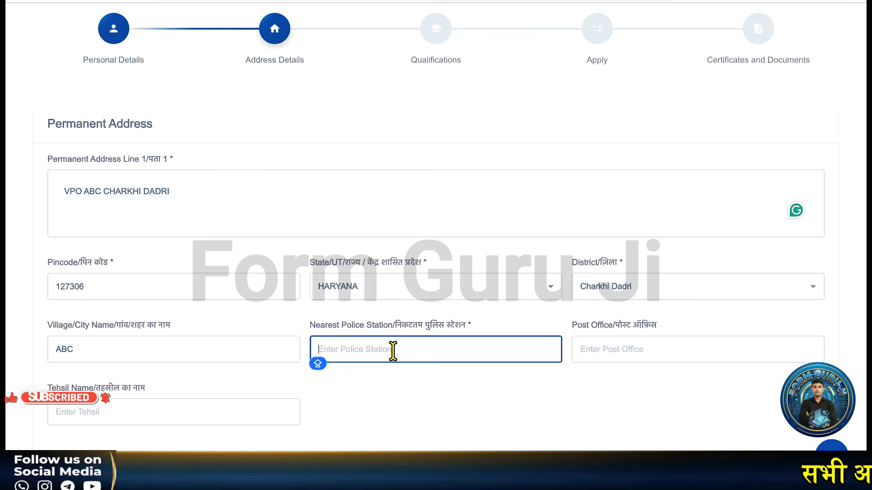
pyautogui.write('DADRI')
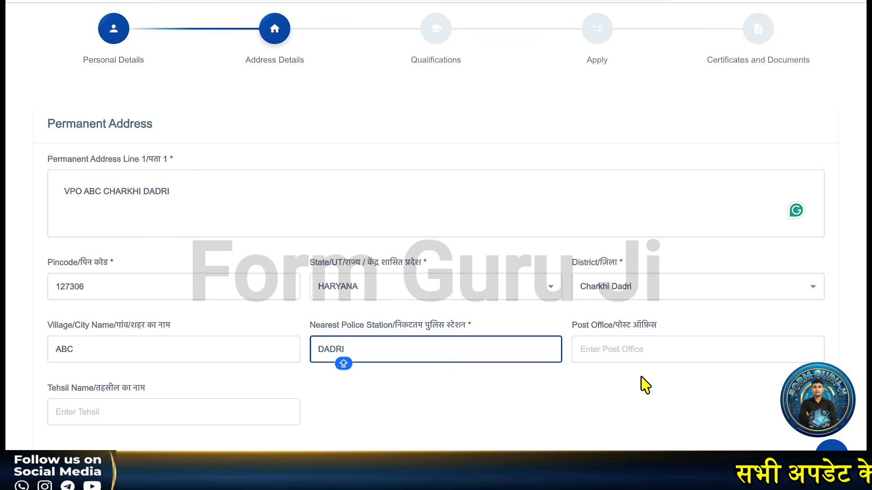
pyautogui.click(636, 351)
pyautogui.write('DAR')
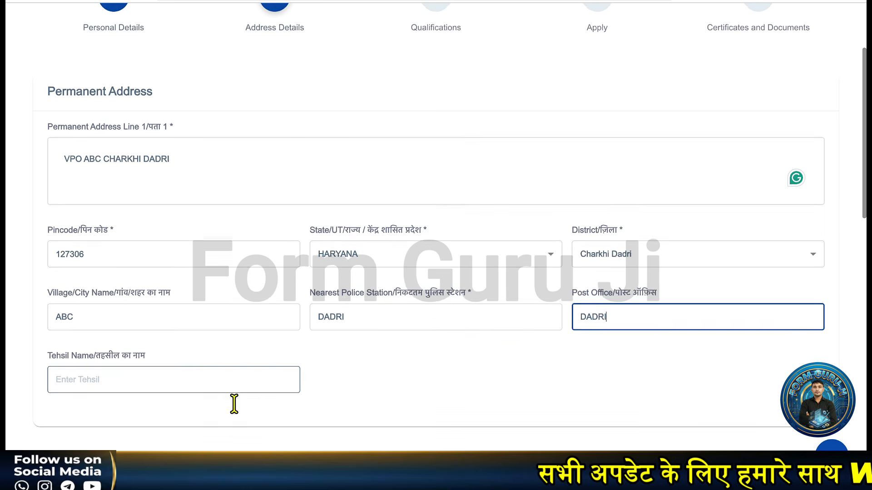
pyautogui.scroll(-1, 223, 381)
pyautogui.click(208, 382)
pyautogui.write('DADRI')
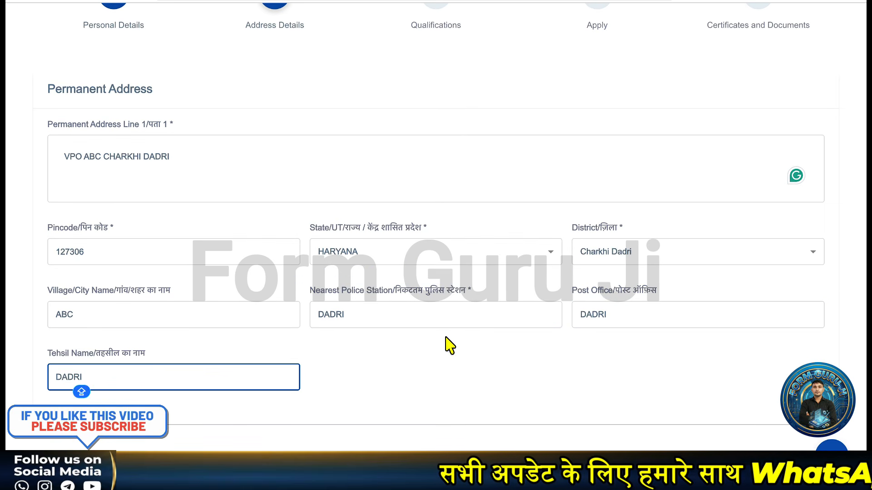
pyautogui.click(432, 414)
# Step: Tick 'Same as Permanent Address' for the correspondence address and save the address details
pyautogui.scroll(-3, 431, 411)
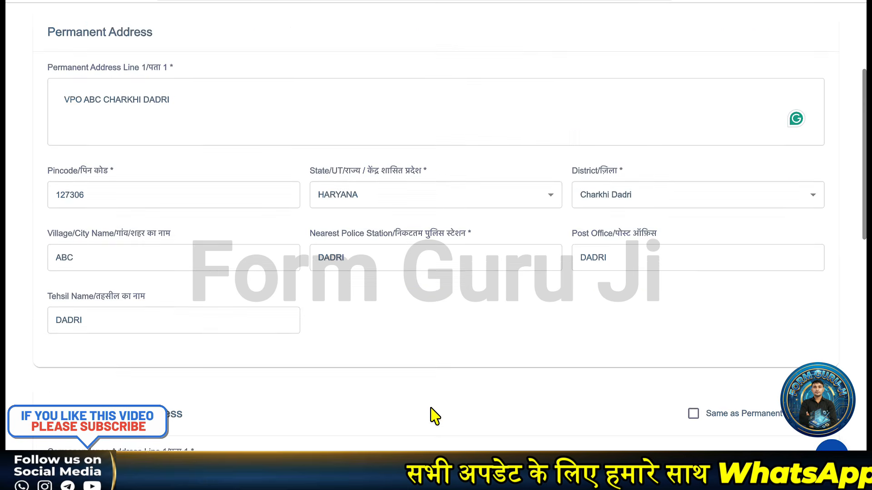
pyautogui.scroll(1, 430, 408)
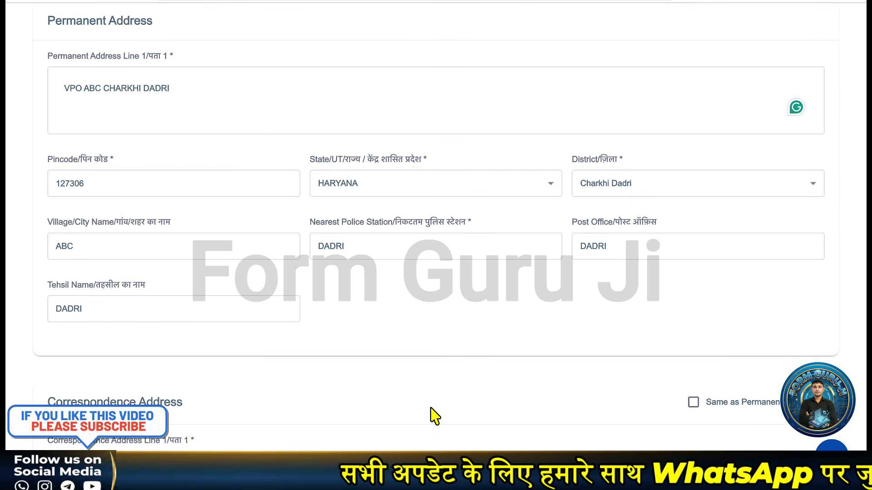
pyautogui.scroll(-2, 431, 415)
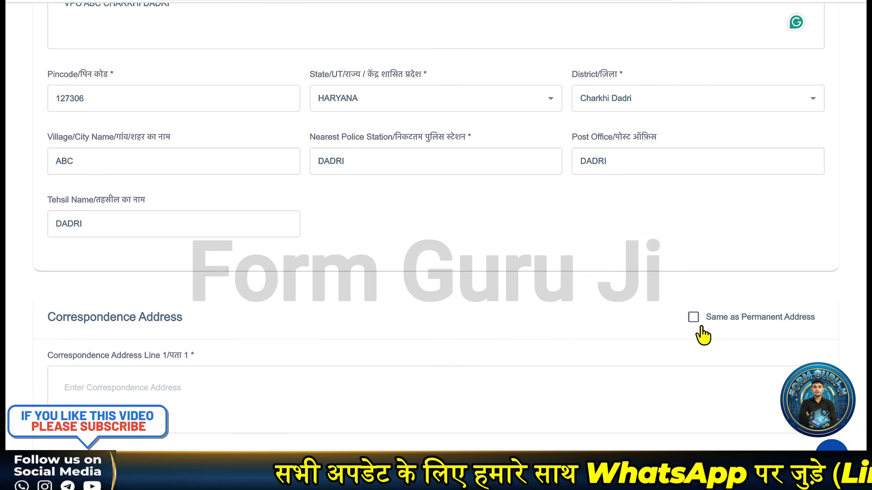
pyautogui.click(694, 320)
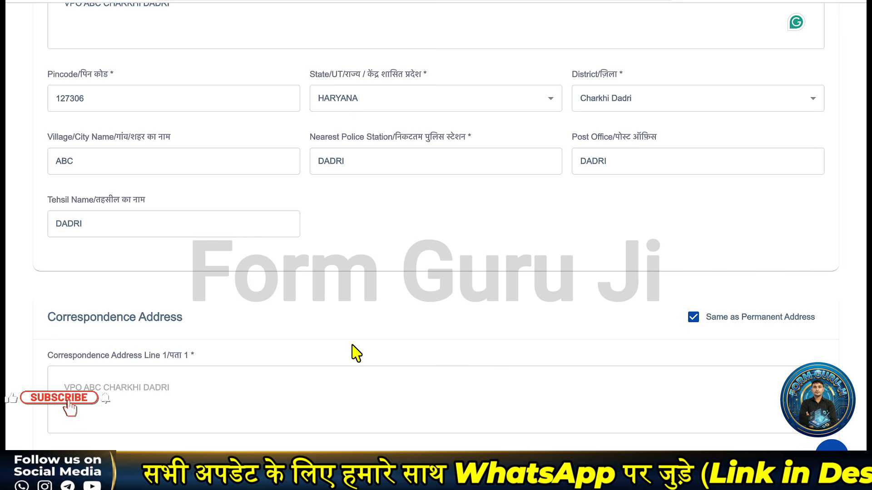
pyautogui.scroll(-4, 357, 353)
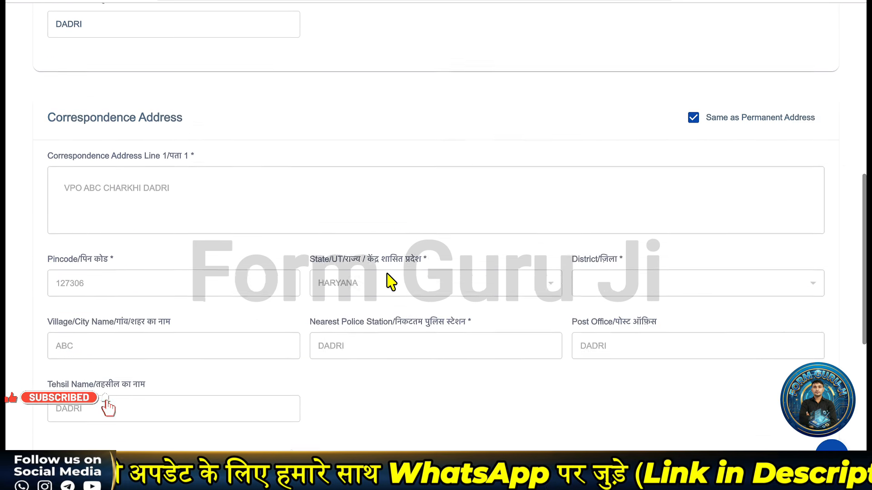
pyautogui.scroll(-2, 390, 282)
pyautogui.scroll(-2, 244, 285)
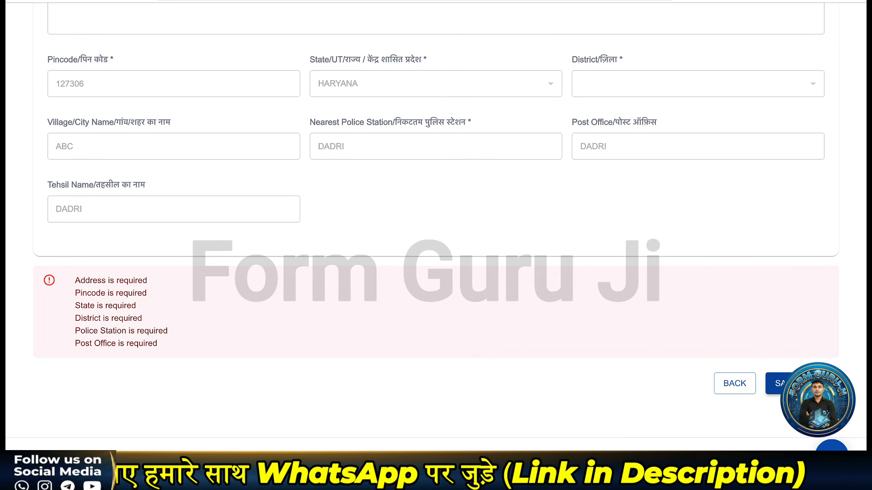
pyautogui.click(776, 384)
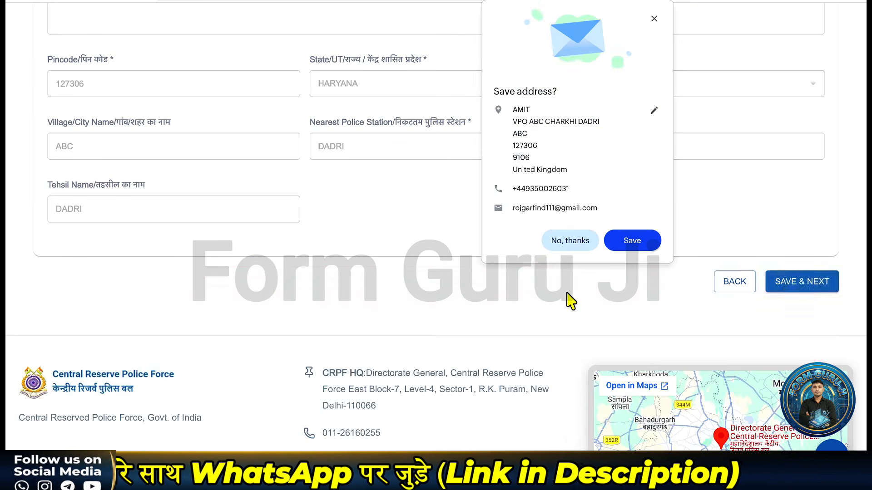
# Step: Choose SSC/Matric/High School with certificate number 342424 and passing year 2016
pyautogui.scroll(-1, 309, 312)
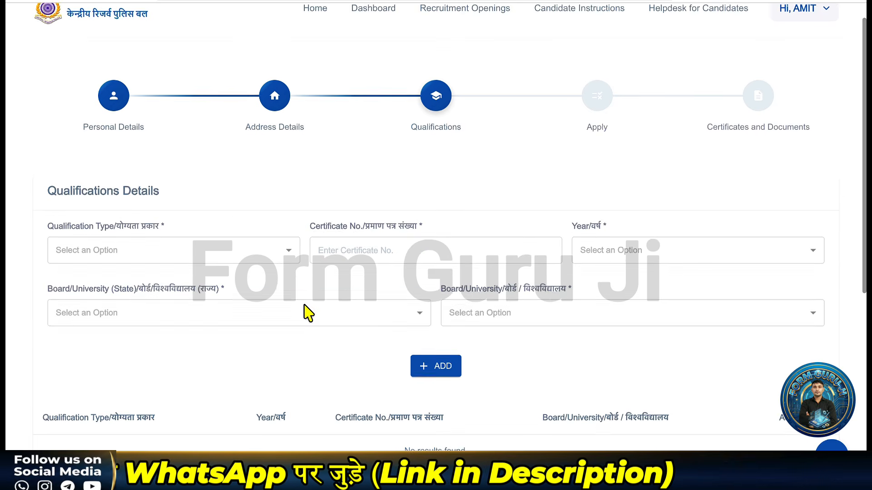
pyautogui.click(166, 236)
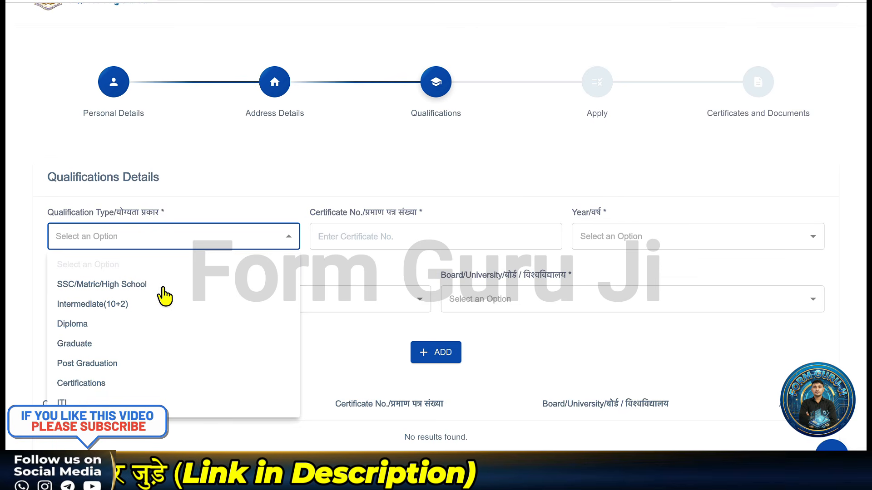
pyautogui.click(162, 286)
pyautogui.click(376, 233)
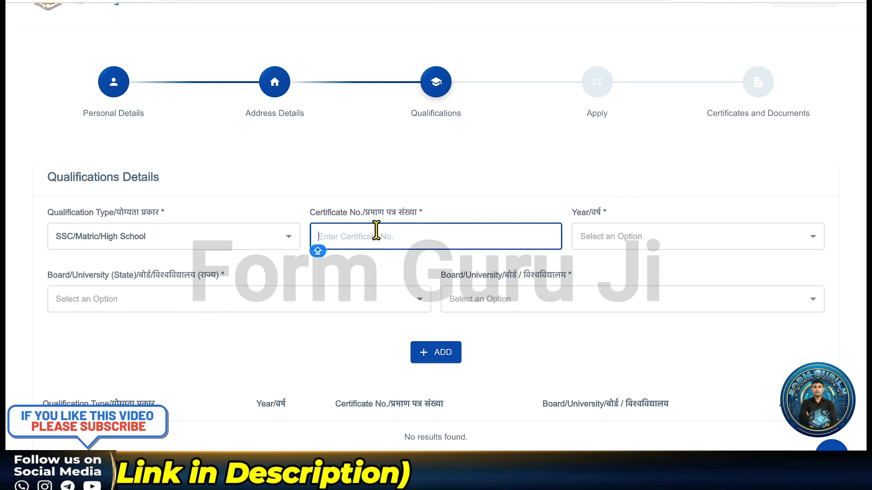
pyautogui.write('342424')
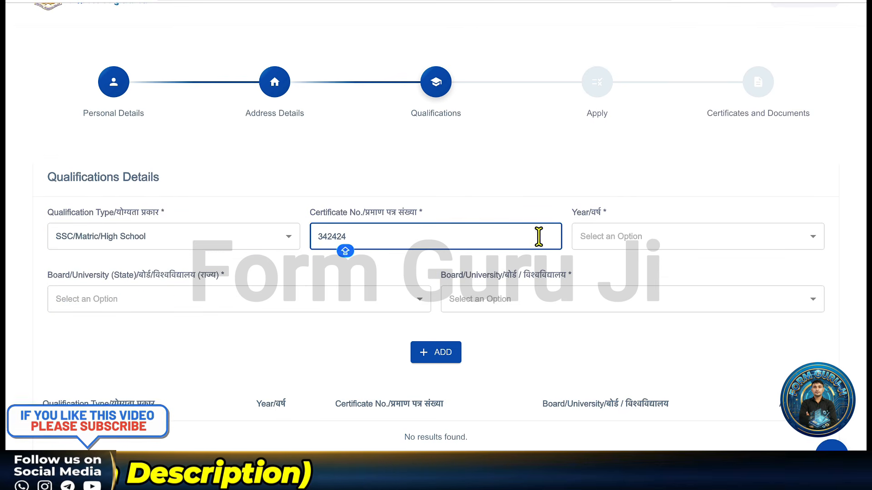
pyautogui.click(593, 242)
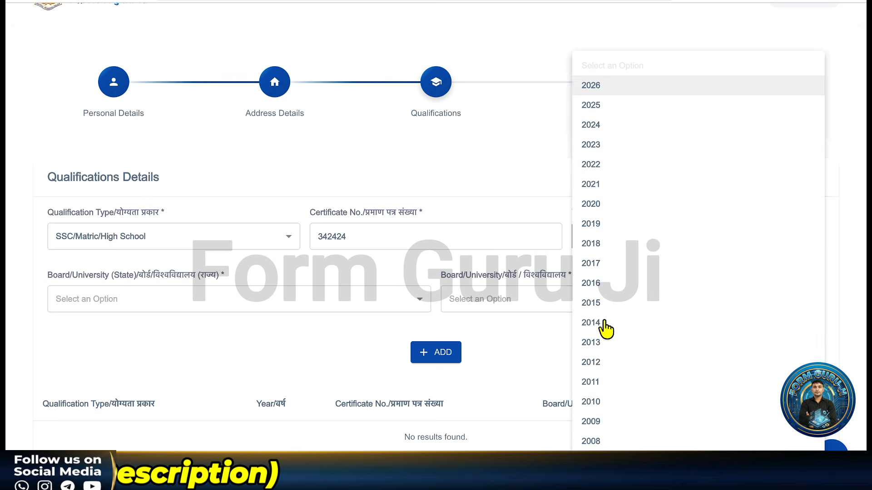
pyautogui.click(592, 284)
# Step: Set board state HARYANA and board State Board, then add the SSC row
pyautogui.click(224, 302)
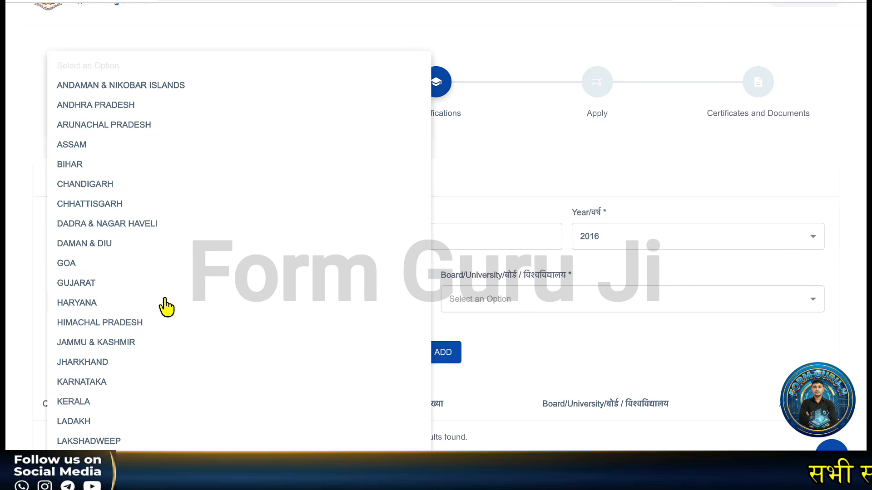
pyautogui.click(114, 305)
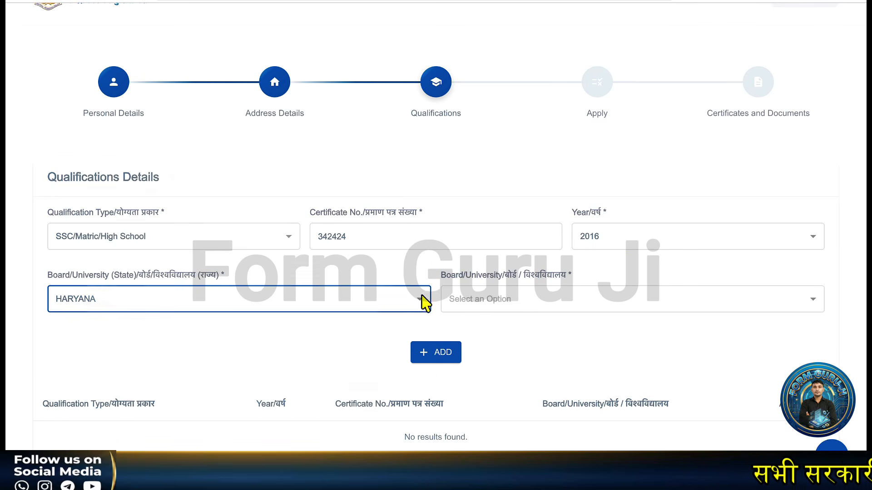
pyautogui.click(565, 303)
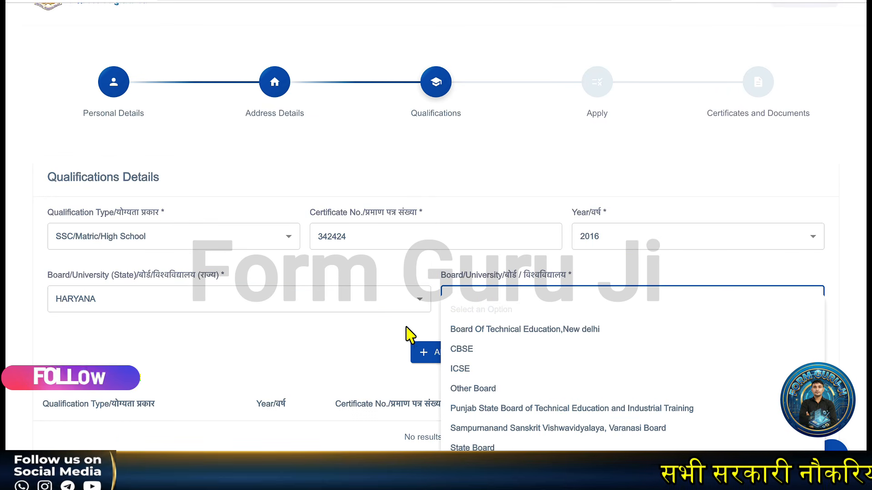
pyautogui.click(251, 356)
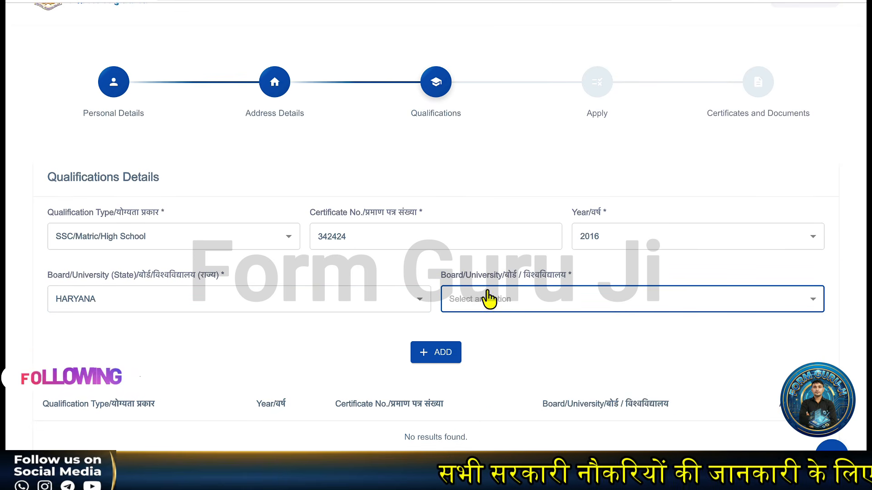
pyautogui.click(497, 307)
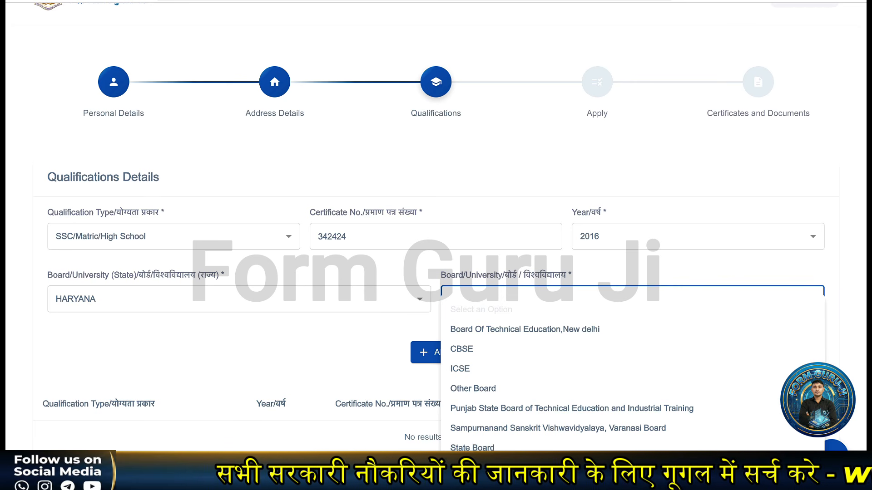
pyautogui.click(499, 447)
pyautogui.scroll(-1, 318, 286)
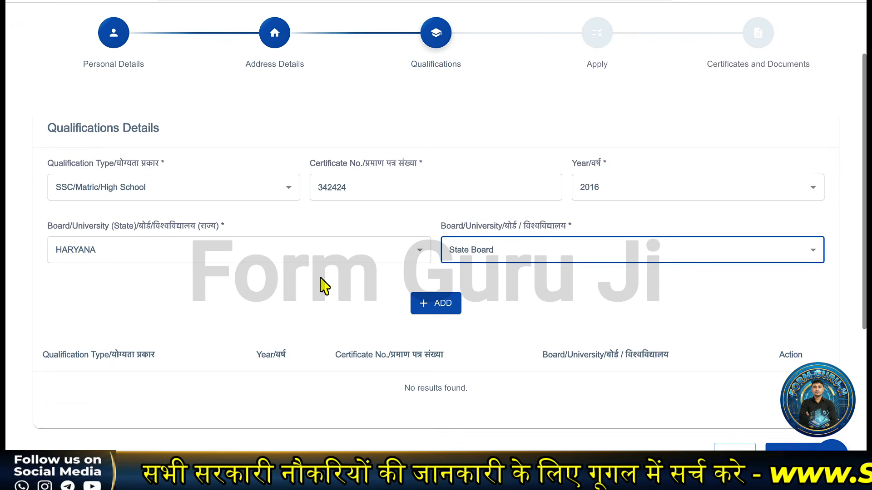
pyautogui.click(438, 304)
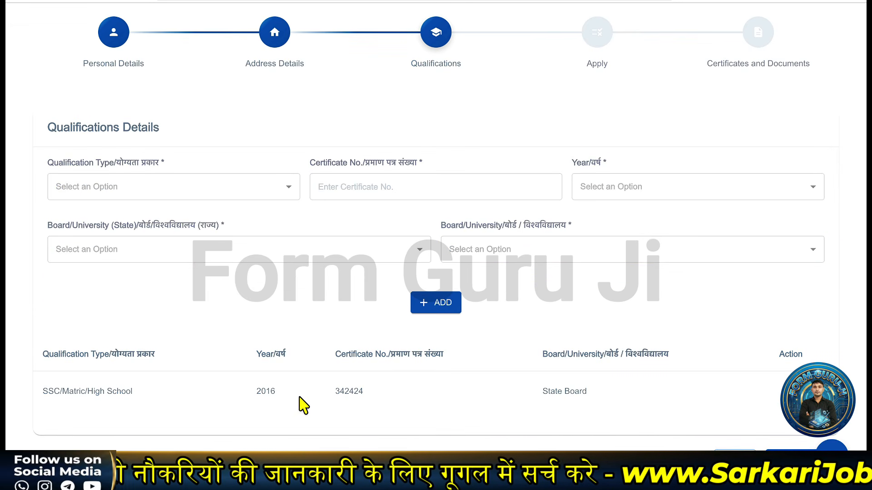
pyautogui.scroll(1, 288, 403)
# Step: Choose Intermediate(10+2) with certificate number 242423 and passing year 2018
pyautogui.click(191, 237)
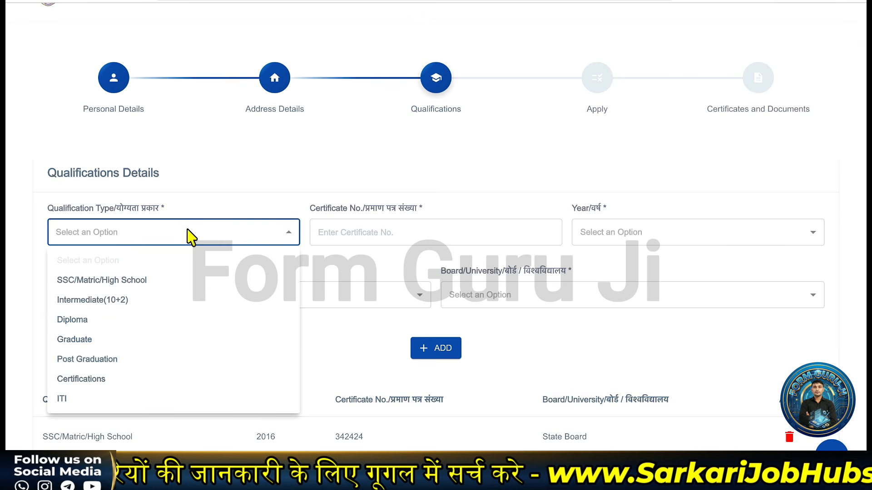
pyautogui.click(109, 301)
pyautogui.click(368, 232)
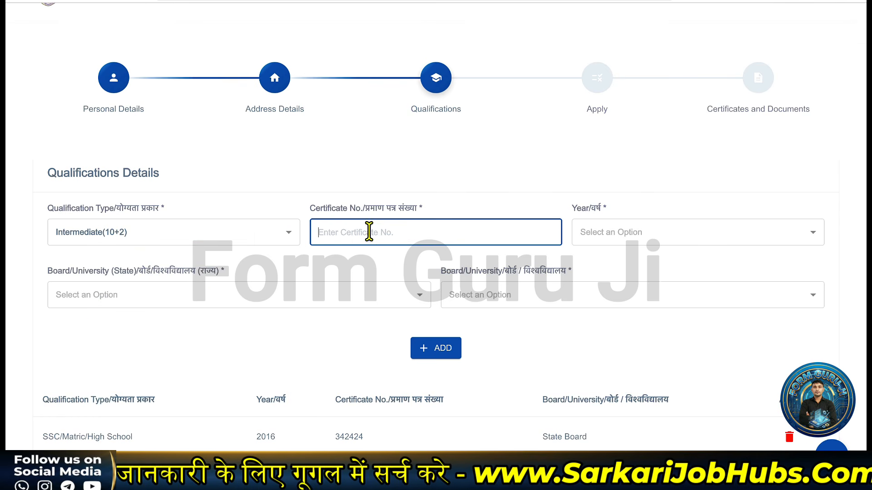
pyautogui.write('242423')
pyautogui.click(667, 241)
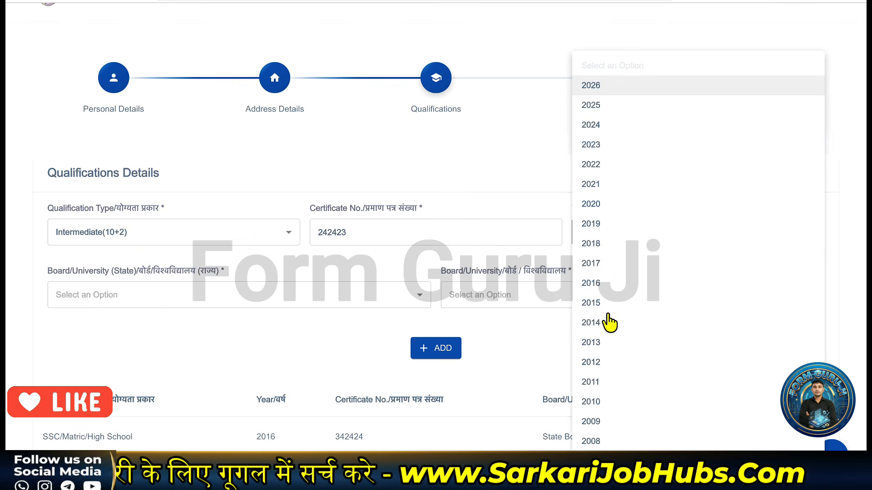
pyautogui.click(612, 253)
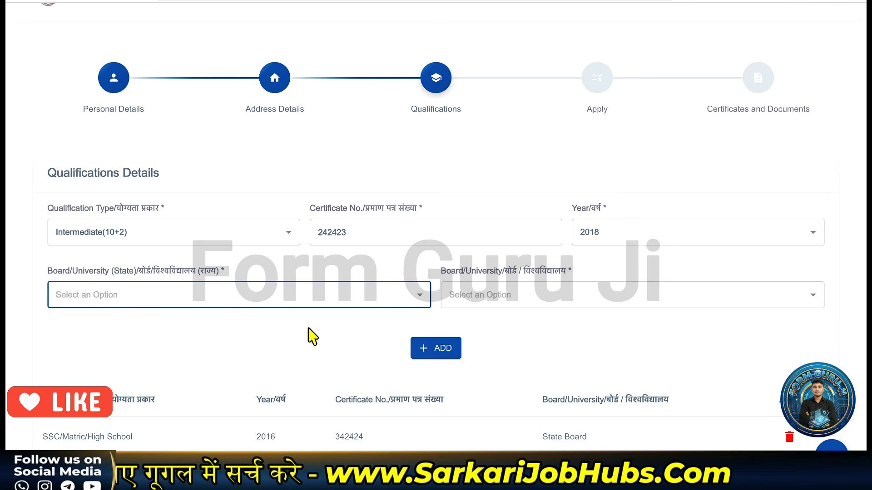
# Step: Set board state HARYANA and board CBSE, then add the Intermediate row
pyautogui.click(208, 296)
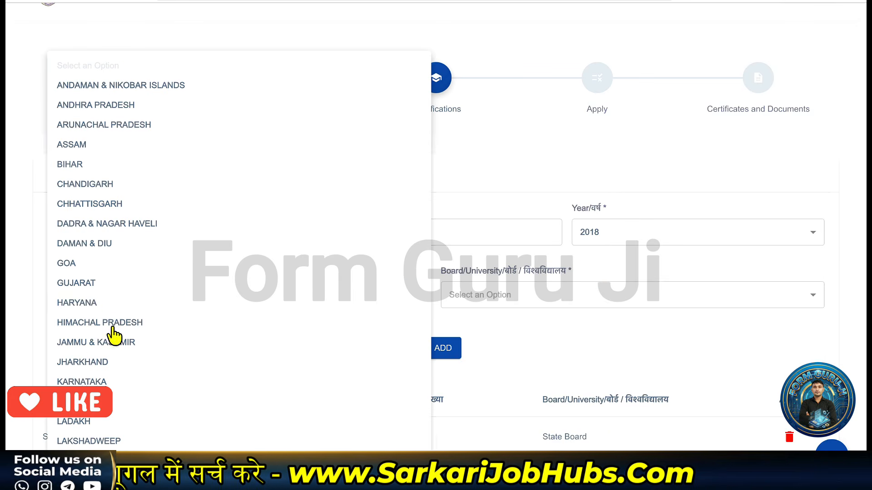
pyautogui.click(93, 302)
pyautogui.click(538, 300)
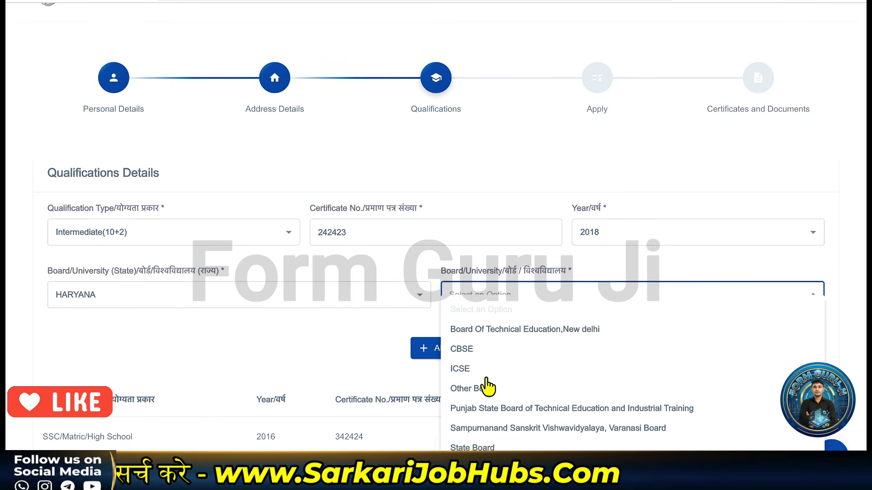
pyautogui.click(463, 350)
pyautogui.click(436, 354)
pyautogui.scroll(-1, 304, 358)
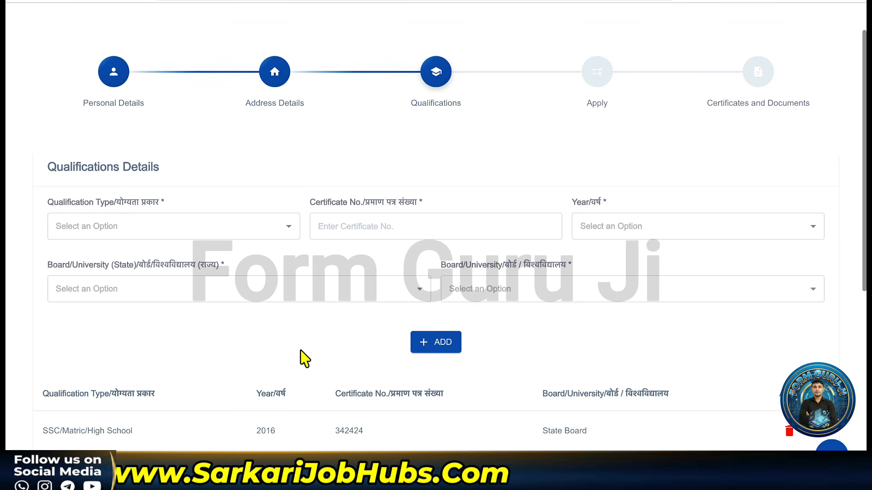
pyautogui.click(186, 202)
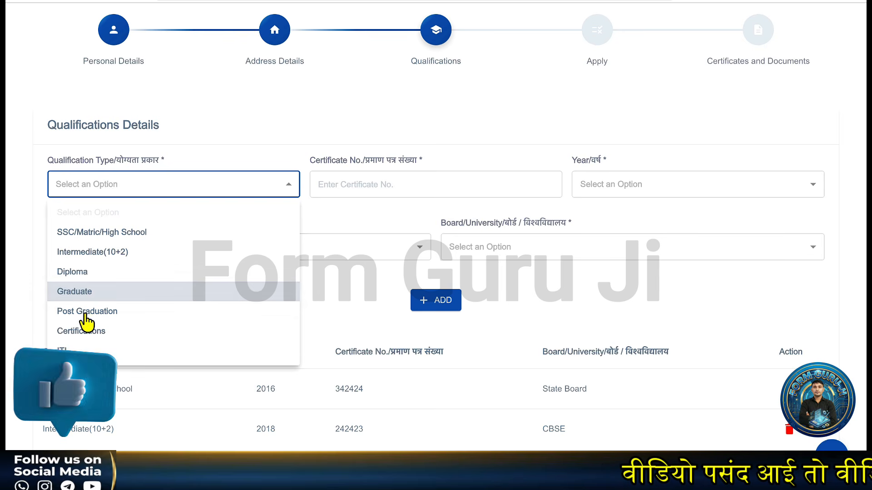
# Step: Choose ITI, enter its certificate number and set passing year 2020
pyautogui.click(82, 350)
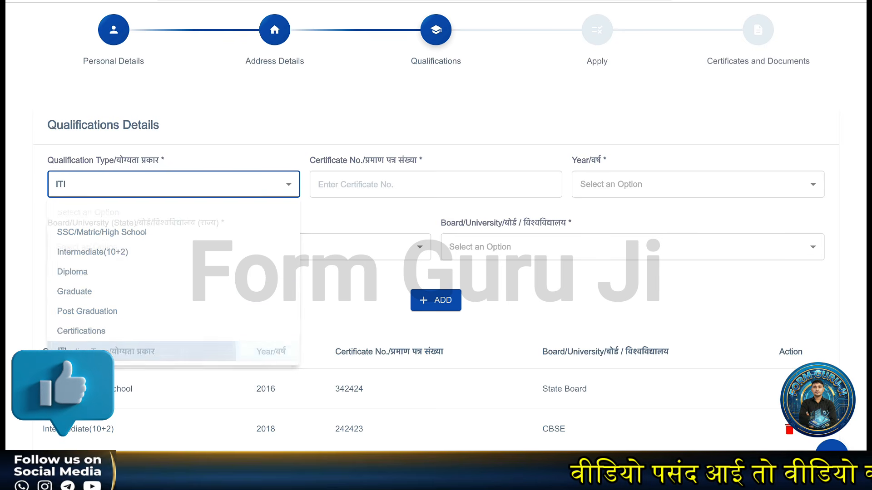
pyautogui.click(348, 190)
pyautogui.write('424242')
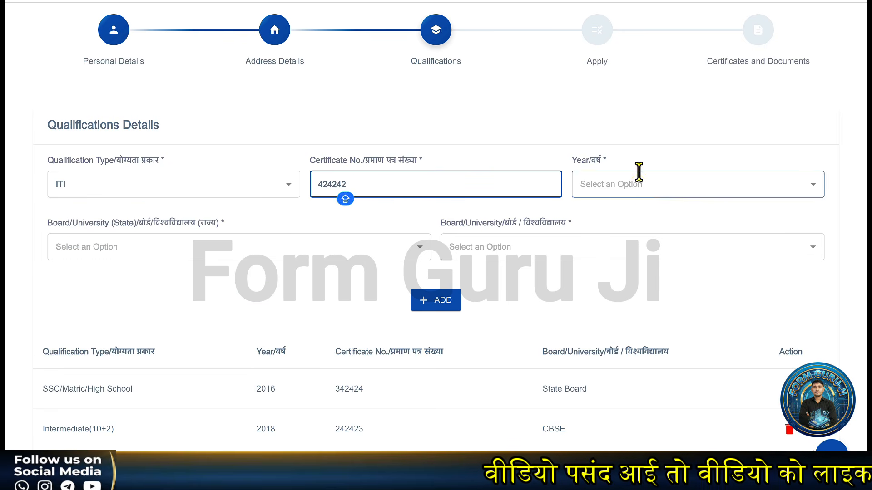
pyautogui.click(632, 187)
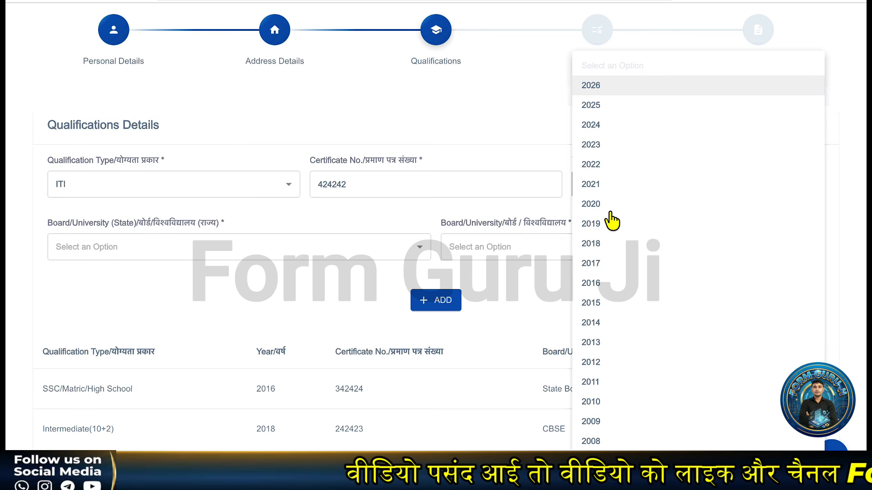
pyautogui.click(608, 207)
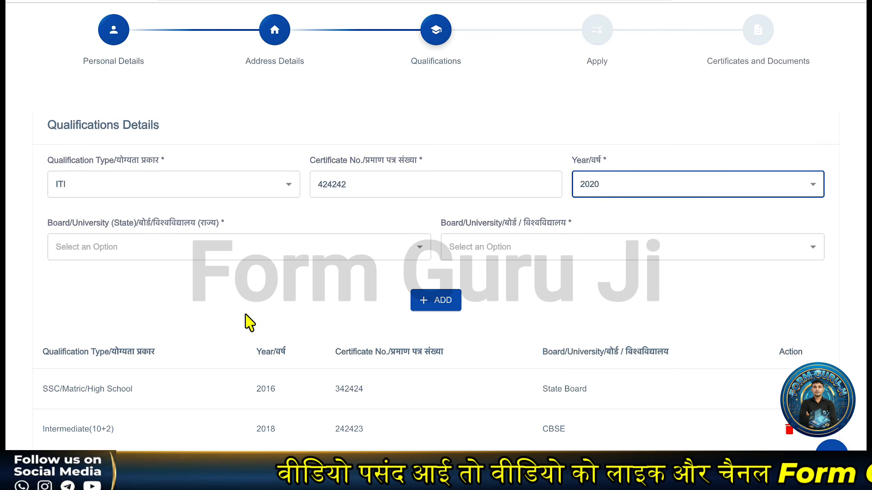
# Step: Set state HARYANA and Indira Gandhi University, Meerpur, Rewari, then add the ITI row
pyautogui.click(168, 251)
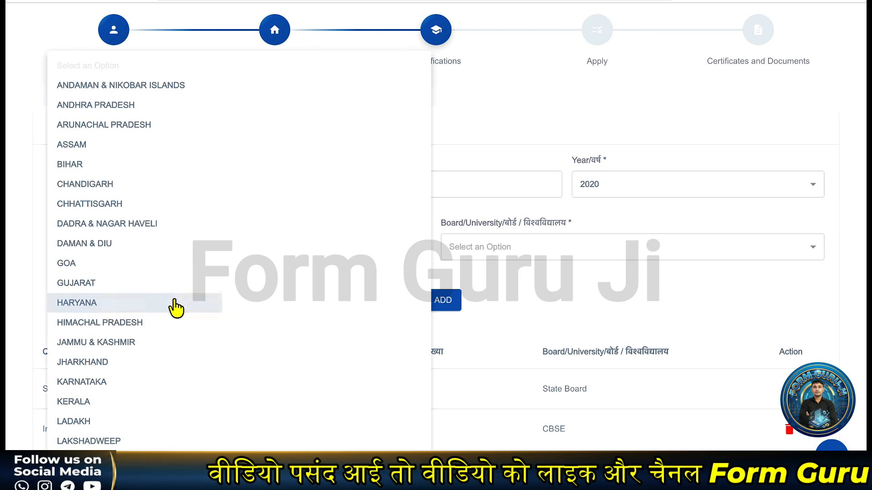
pyautogui.click(175, 303)
pyautogui.click(561, 252)
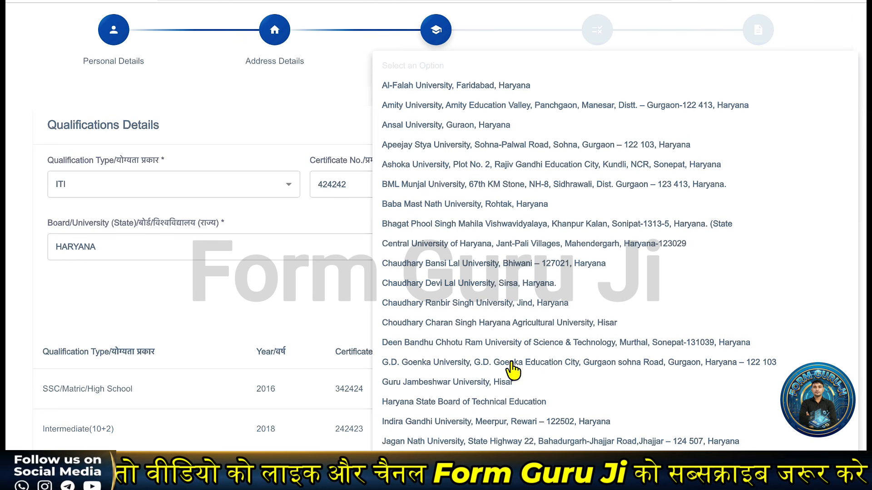
pyautogui.click(484, 422)
pyautogui.click(438, 296)
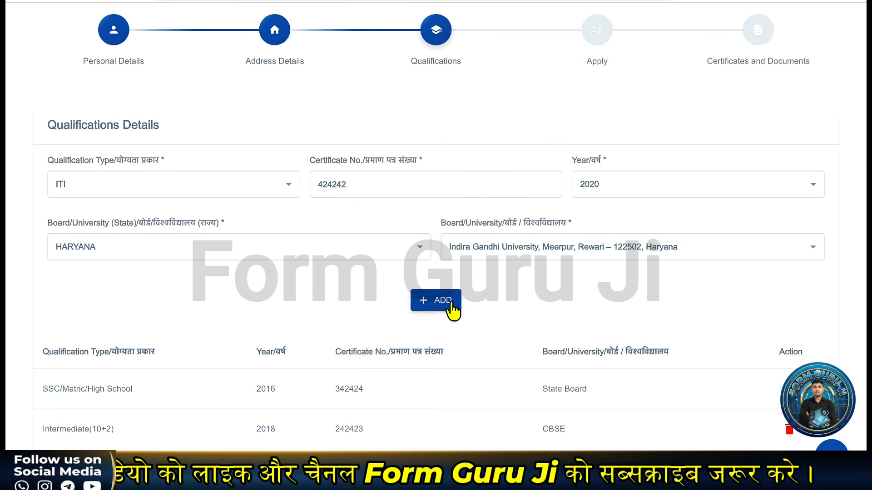
pyautogui.scroll(-3, 450, 272)
pyautogui.scroll(-3, 447, 271)
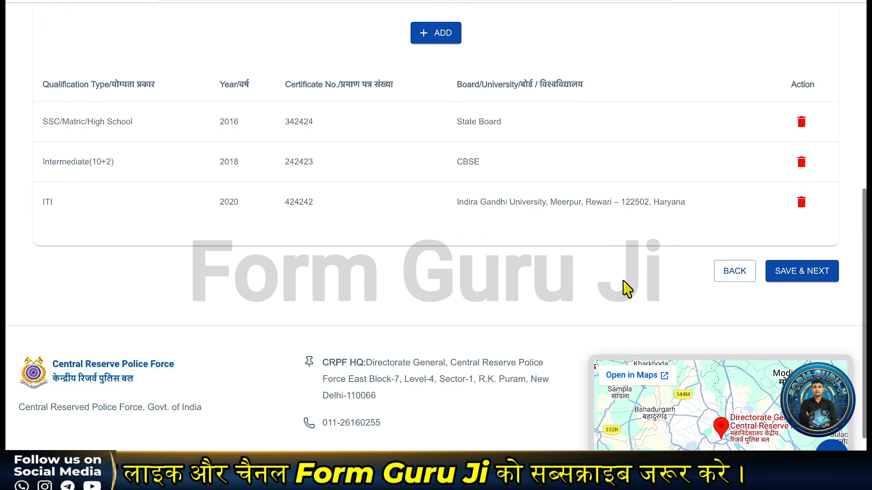
# Step: Save the qualifications and confirm Driver (MALE) as the applied post
pyautogui.click(802, 274)
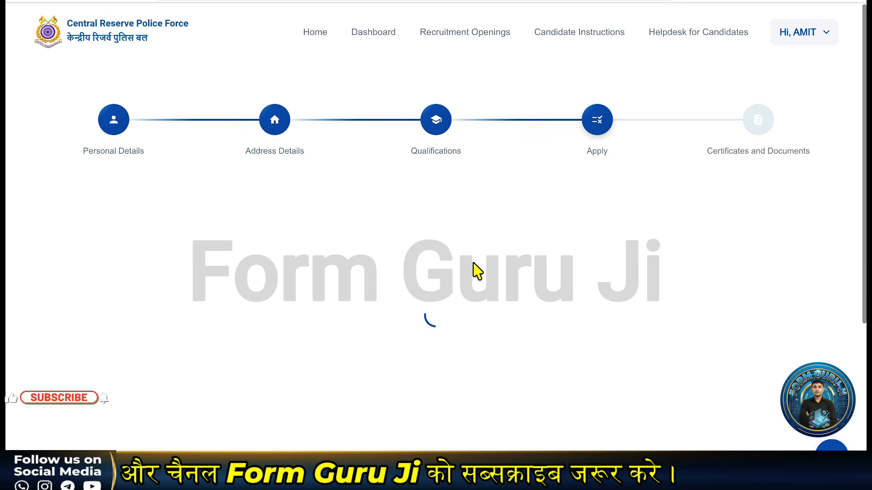
pyautogui.scroll(-1, 244, 272)
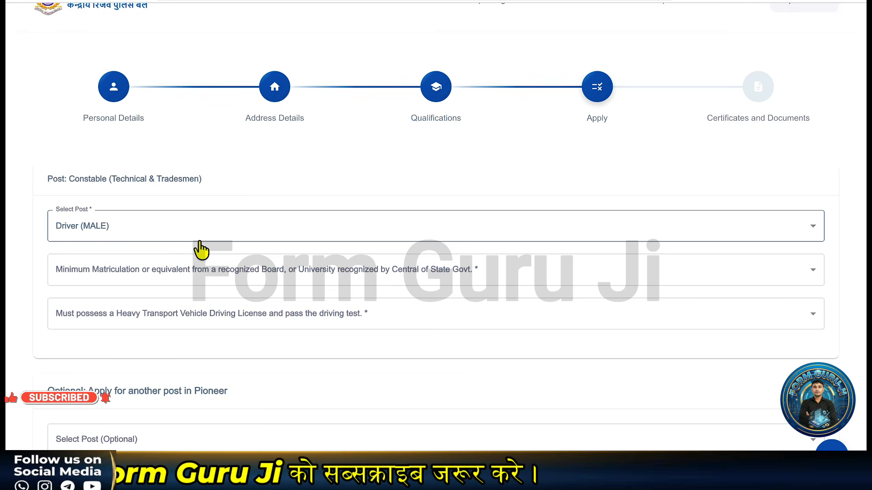
pyautogui.click(220, 228)
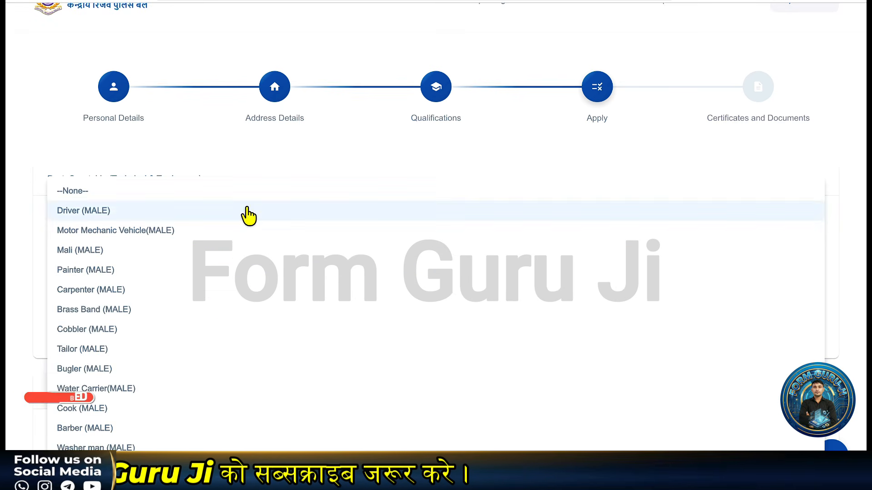
pyautogui.click(187, 211)
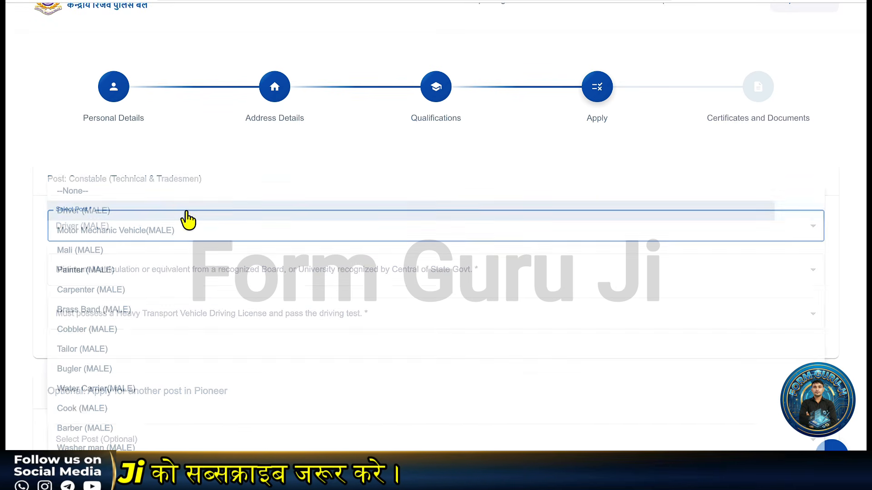
# Step: Answer Yes to minimum matriculation with details 10TH, and Yes to heavy vehicle licence
pyautogui.scroll(-1, 364, 233)
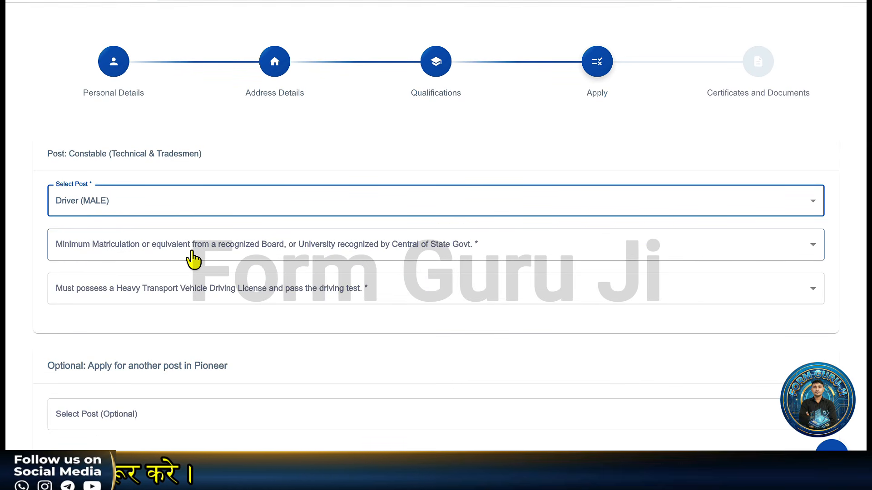
pyautogui.click(192, 260)
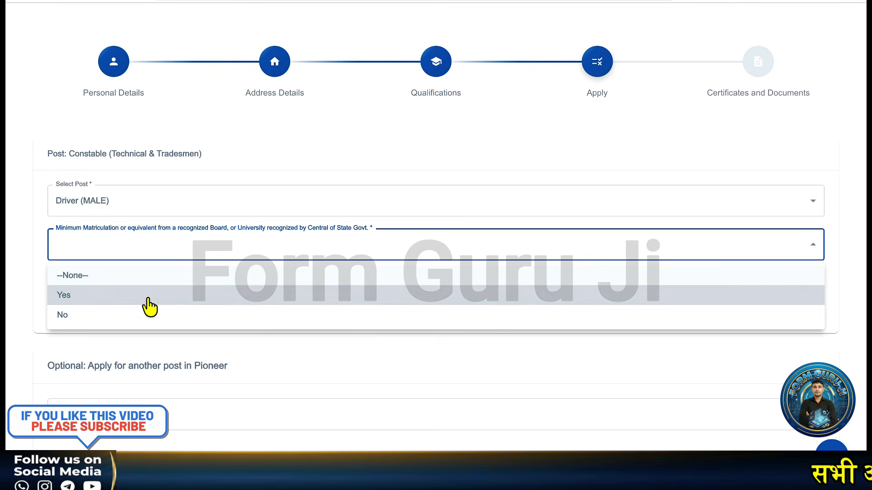
pyautogui.click(150, 302)
pyautogui.click(136, 298)
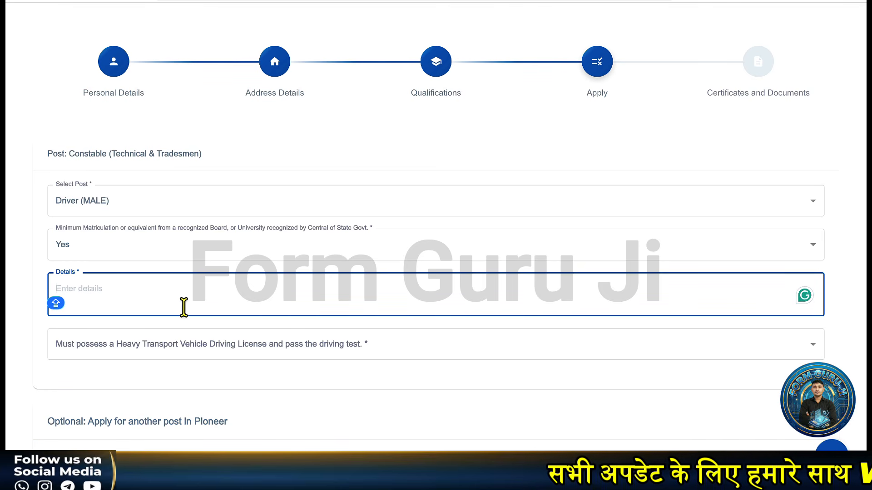
pyautogui.write('10TH')
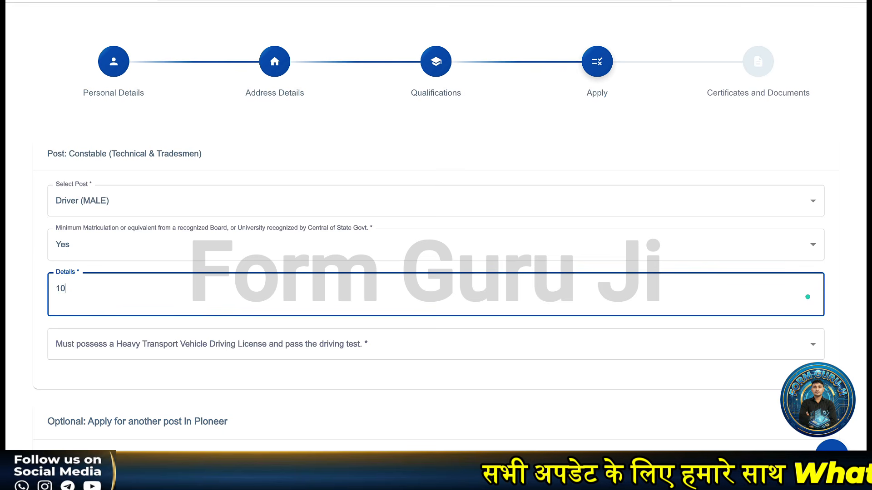
pyautogui.click(149, 358)
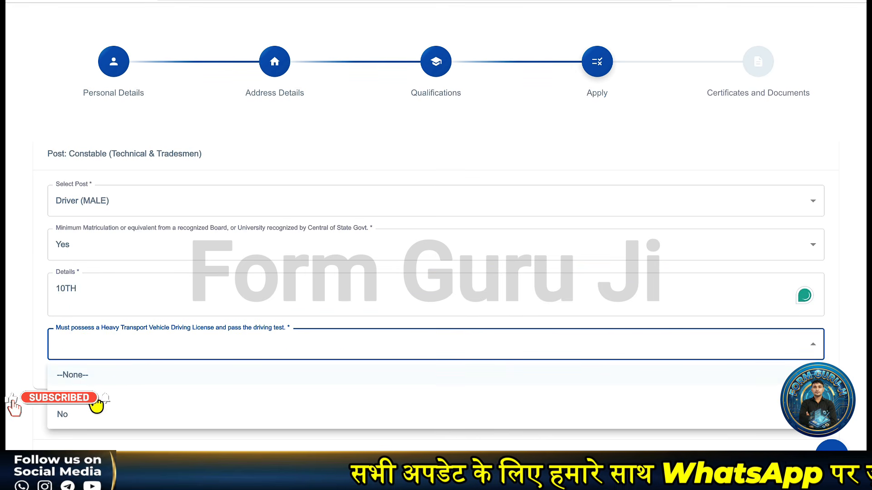
pyautogui.click(92, 395)
pyautogui.scroll(-2, 159, 314)
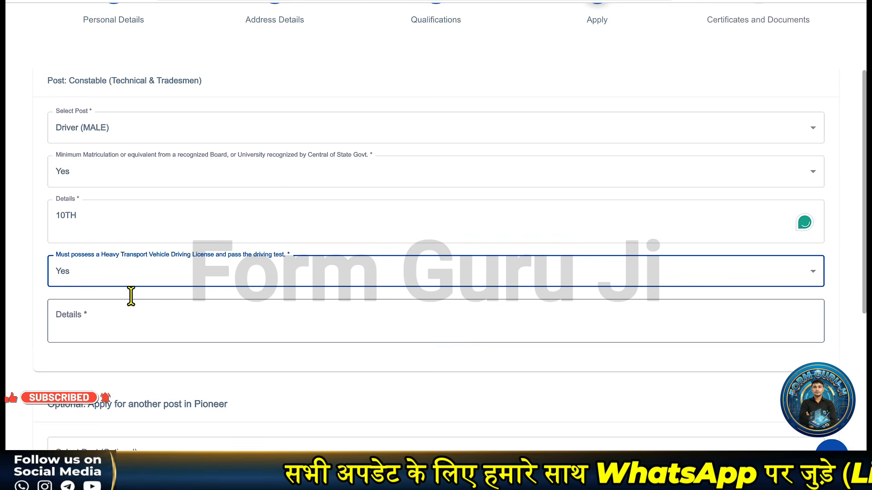
# Step: Enter the driving licence number in the licence Details box
pyautogui.click(111, 324)
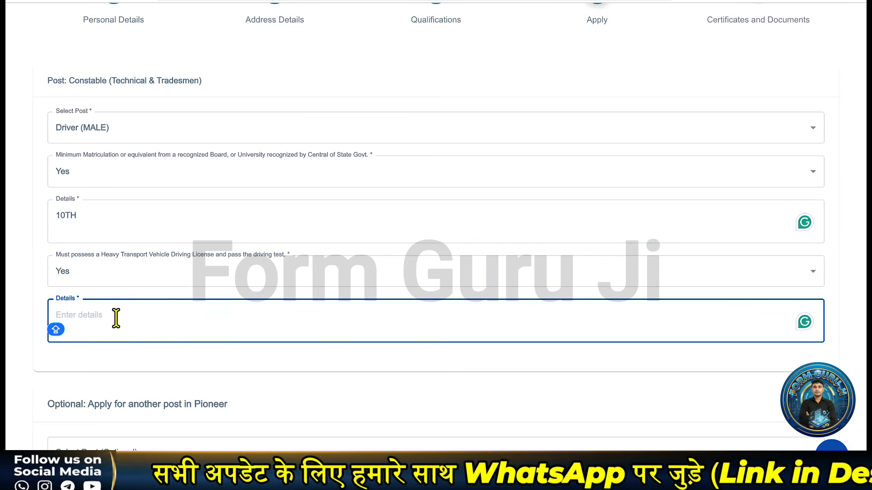
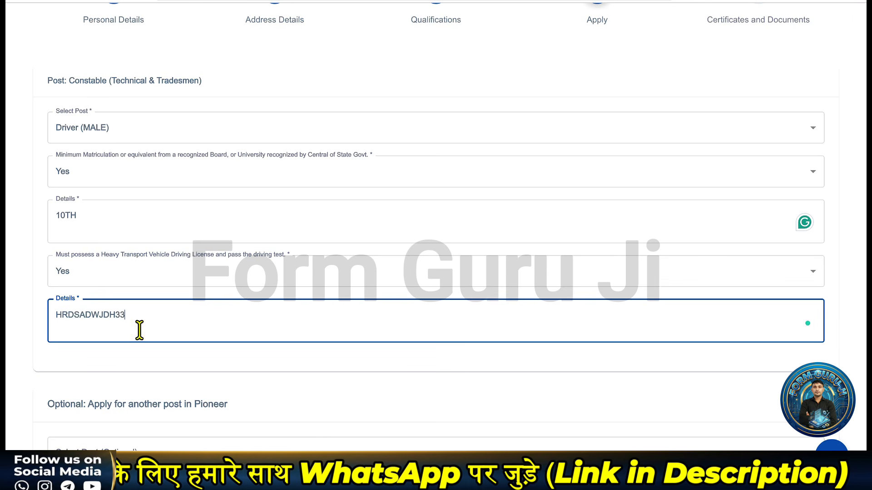
pyautogui.click(134, 371)
pyautogui.scroll(-3, 134, 372)
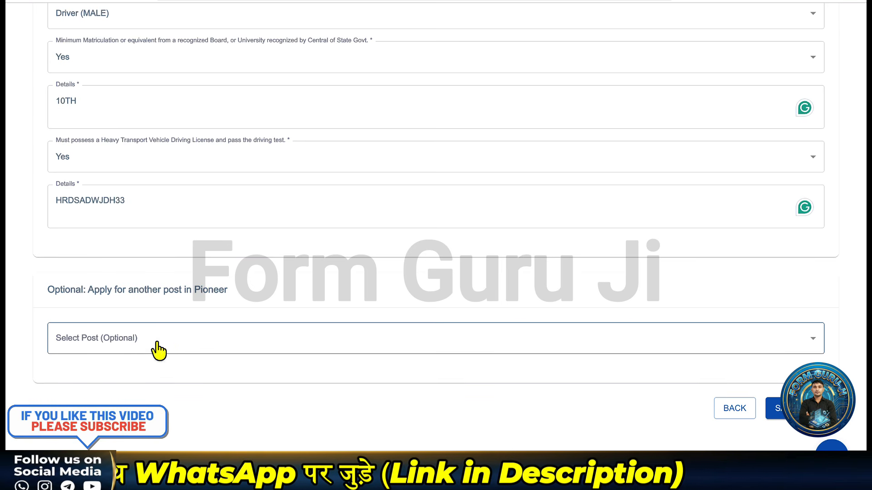
# Step: Leave Select Post (Optional) unset and scroll to the save button
pyautogui.click(160, 350)
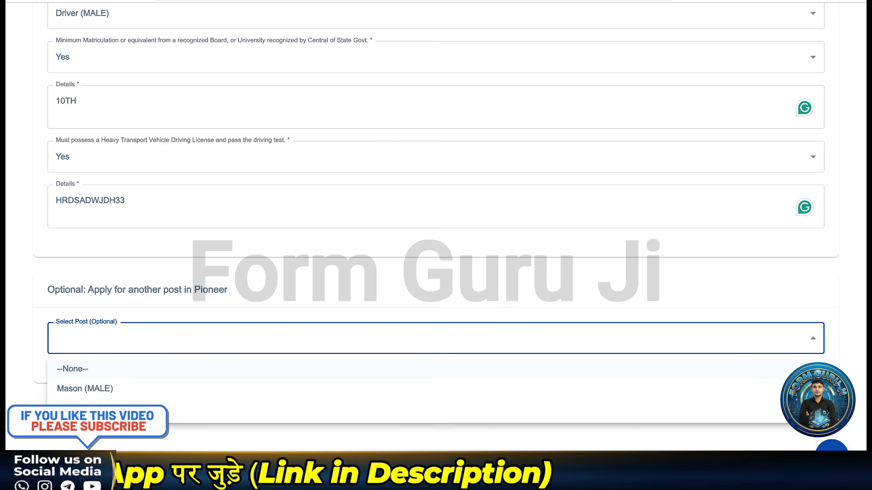
pyautogui.click(249, 444)
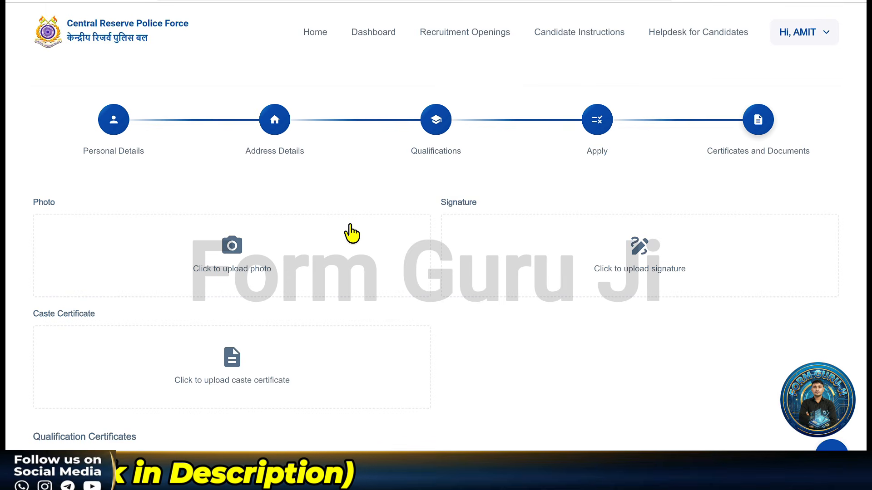
pyautogui.scroll(-1, 351, 234)
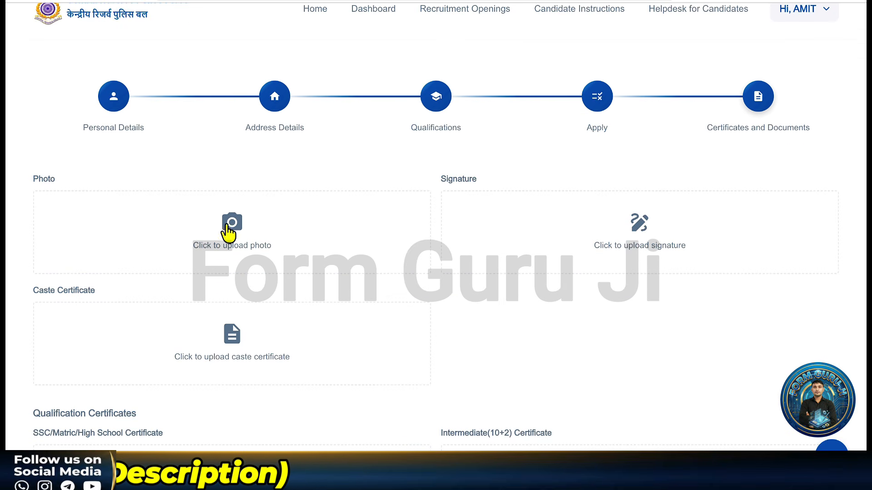